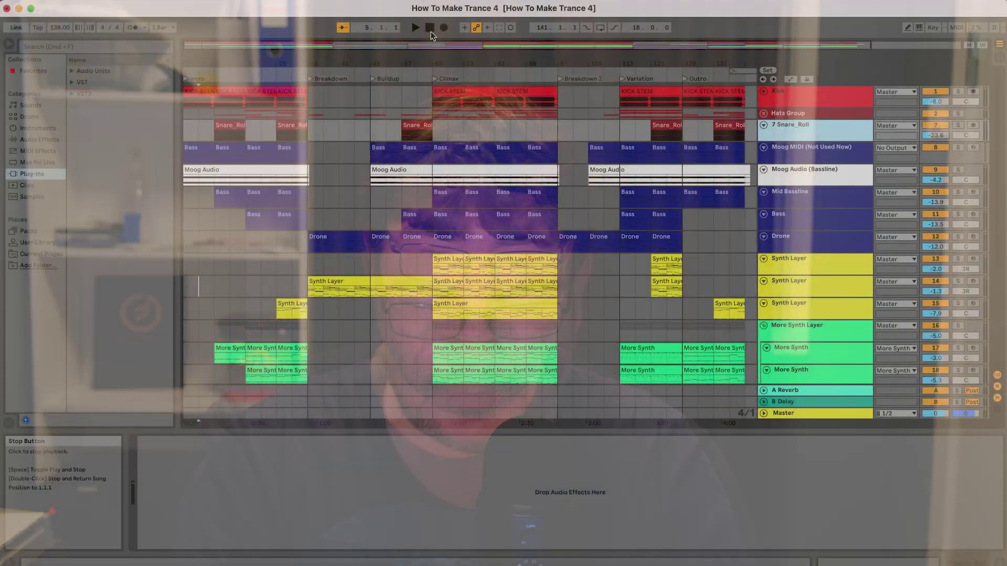
Check the audio preferences, then step from Mid Bassline through the tracks back to Pad 1 (Diva)
key("super+comma")
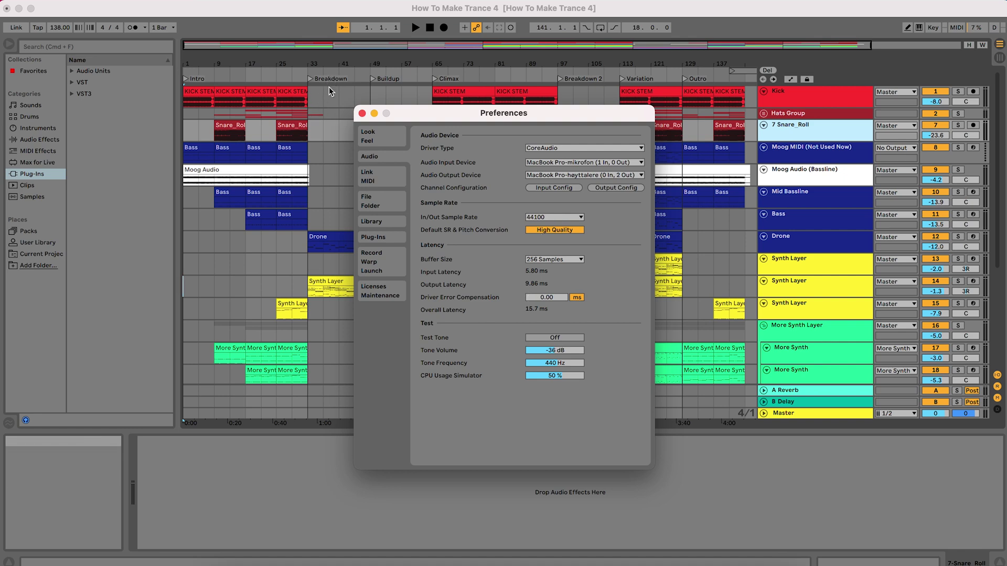
left_click(362, 113)
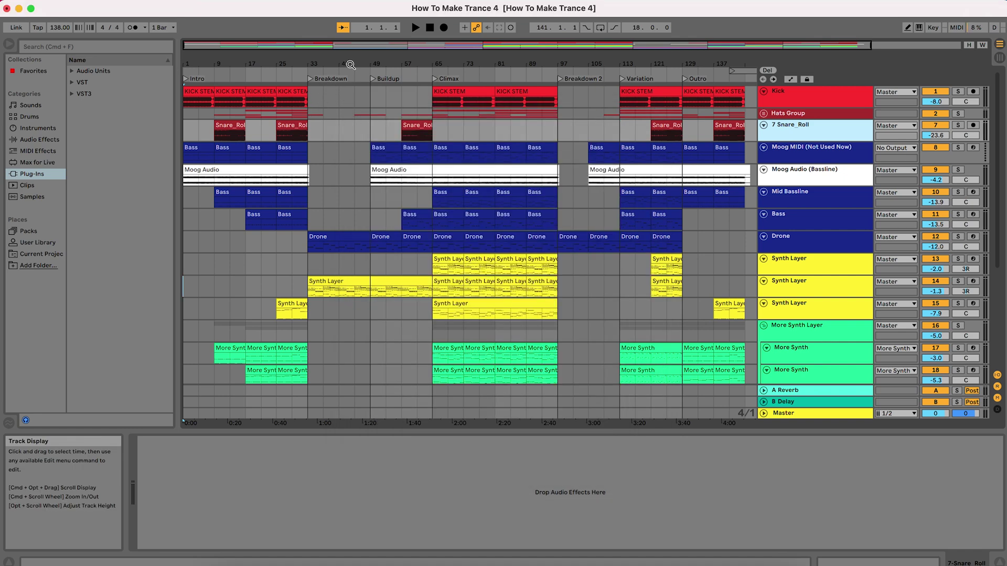
left_click(814, 201)
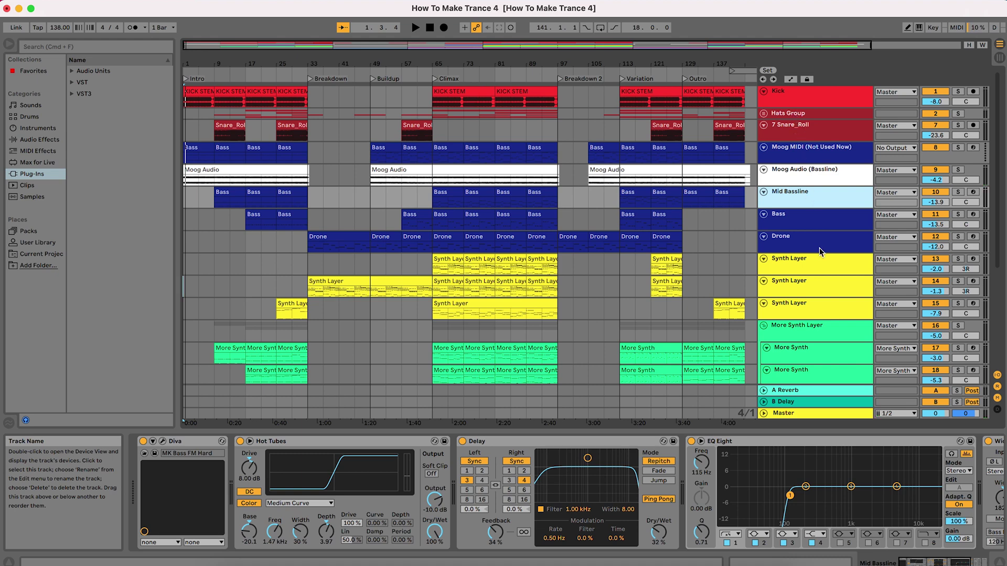
key("Down")
key("Down")
key("Down")
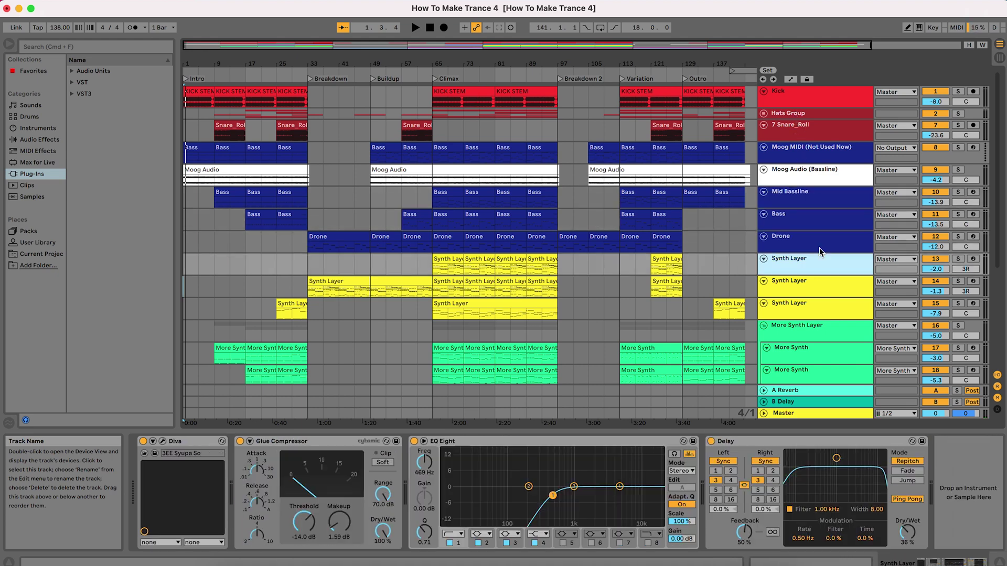
key("Down")
key("Down")
key("Down")
key("Down")
key("Down")
key("Down")
key("Down")
key("Down")
key("Down")
key("Down")
key("Down")
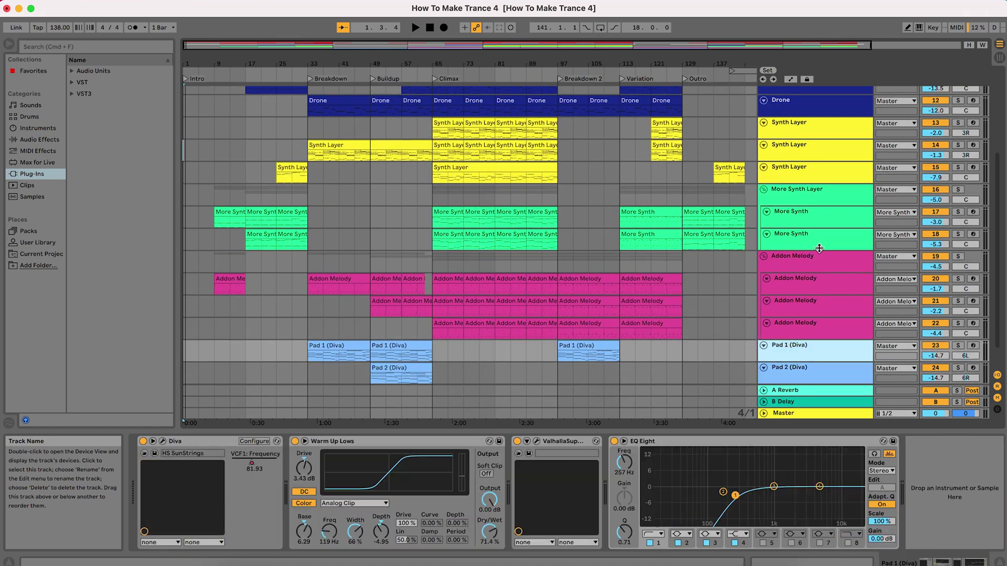
key("Down")
key("Down")
key("Down")
key("Up")
key("Up")
key("Up")
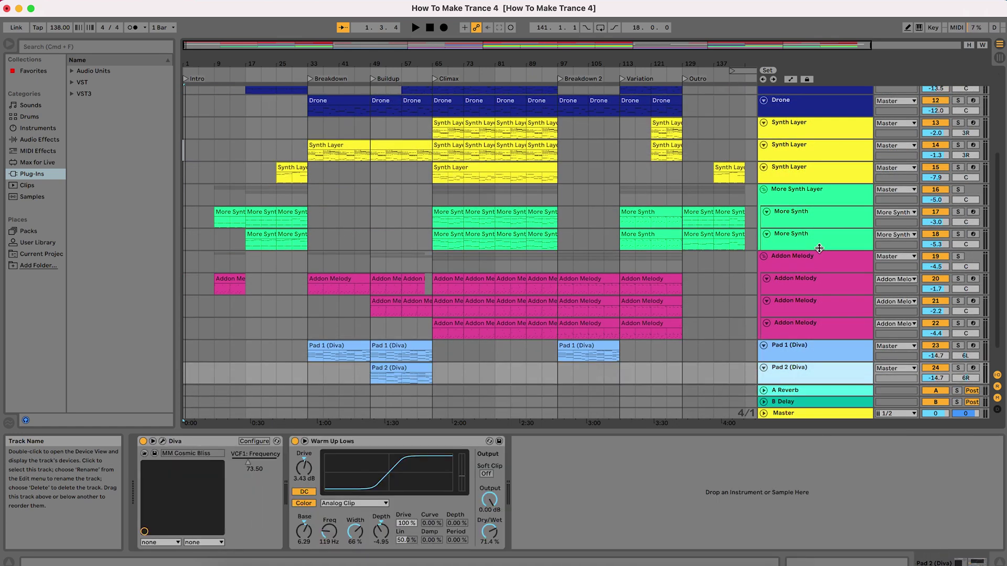
key("Up")
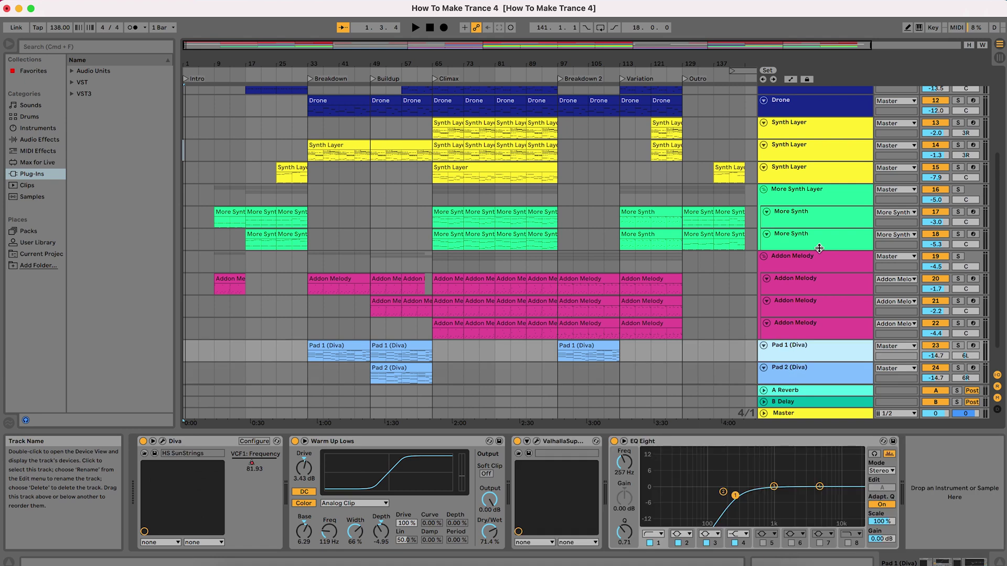
Inspect Pad 1 (Diva)'s Valhalla Supermassive reverb window, then close it
left_click(538, 442)
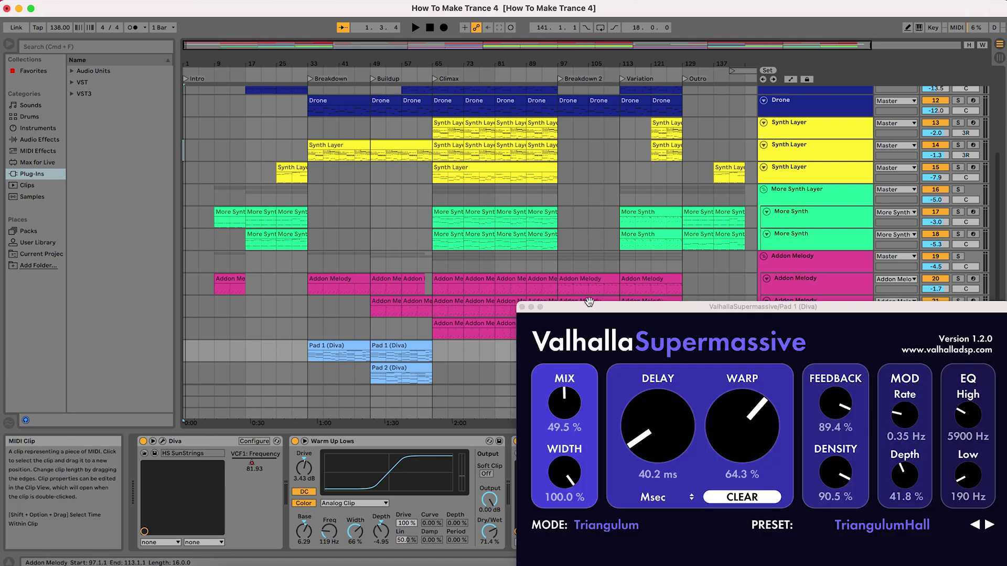
left_click_drag(582, 307, 517, 207)
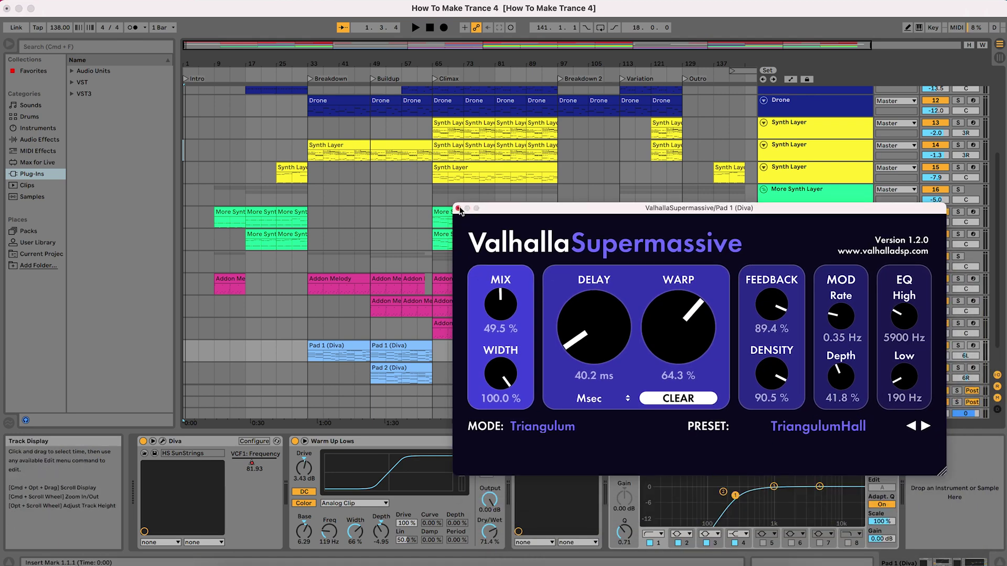
left_click(457, 209)
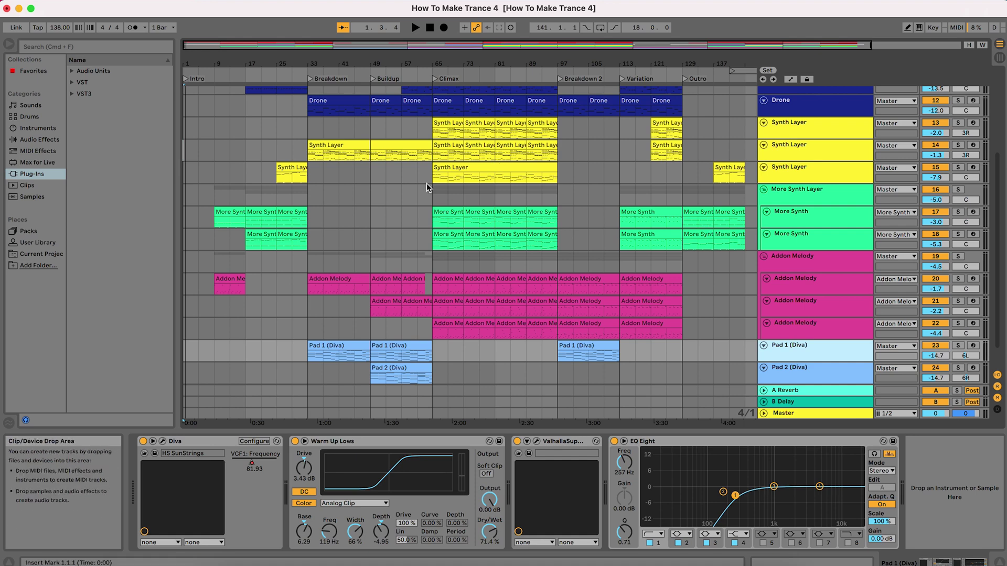
scroll(428, 187, "up", 5)
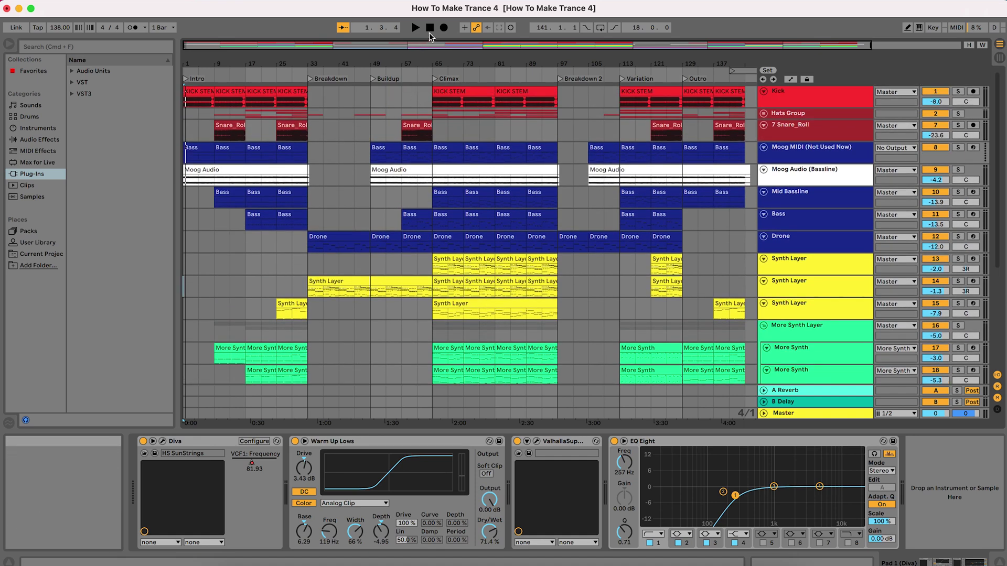
Play the arrangement, jump to about bar 16, raise the volume and open Activity Monitor
key("space")
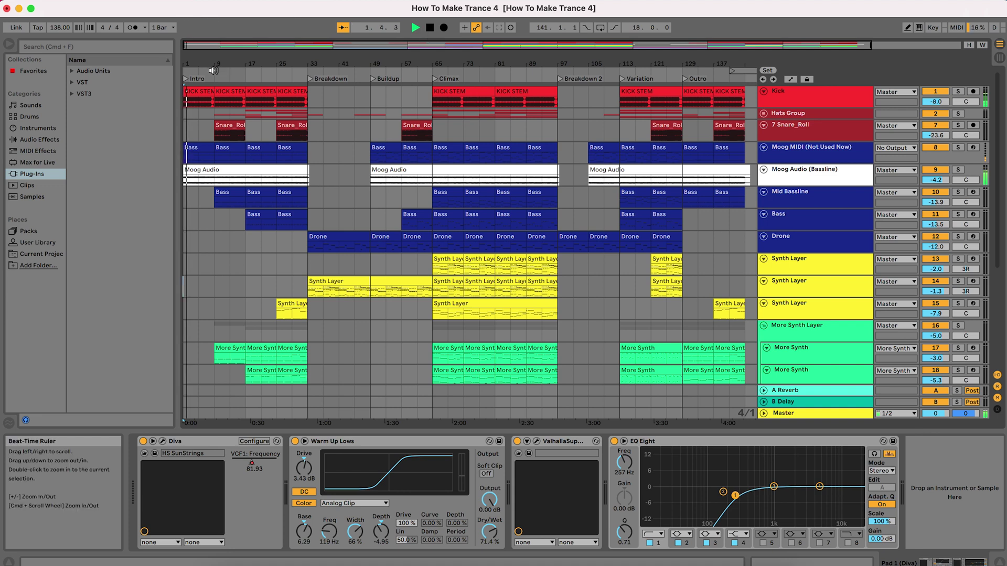
left_click(239, 73)
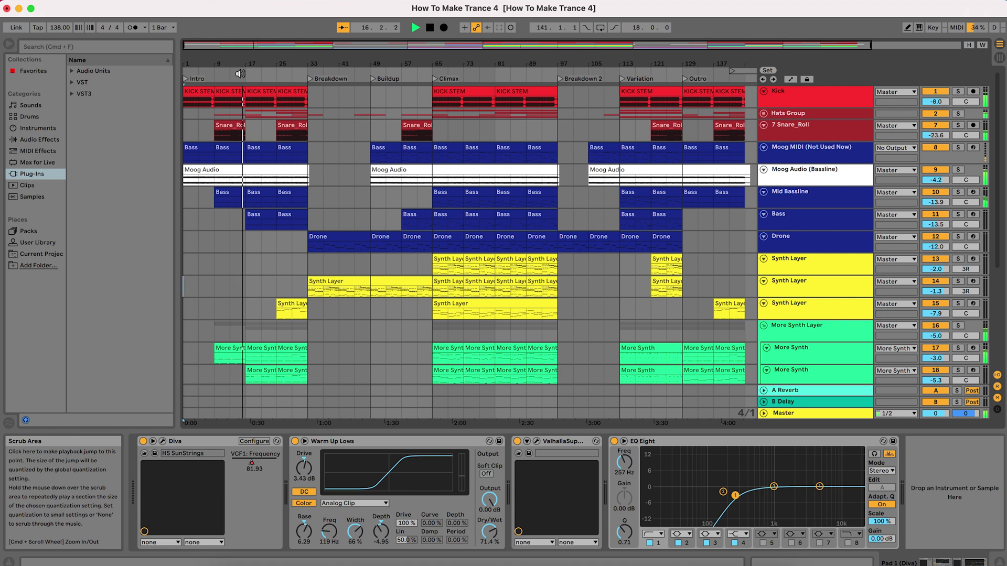
key("XF86AudioRaiseVolume")
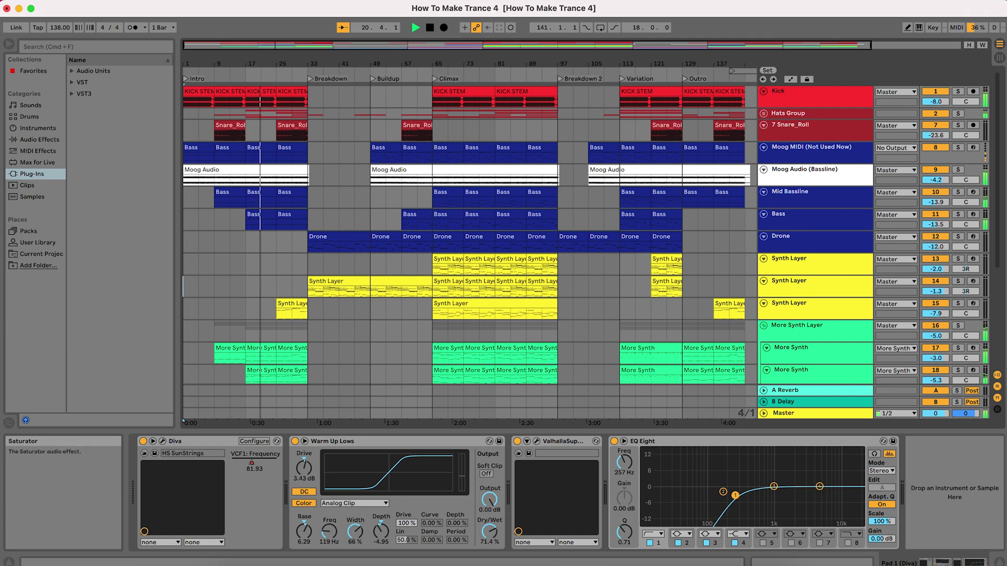
left_click(666, 563)
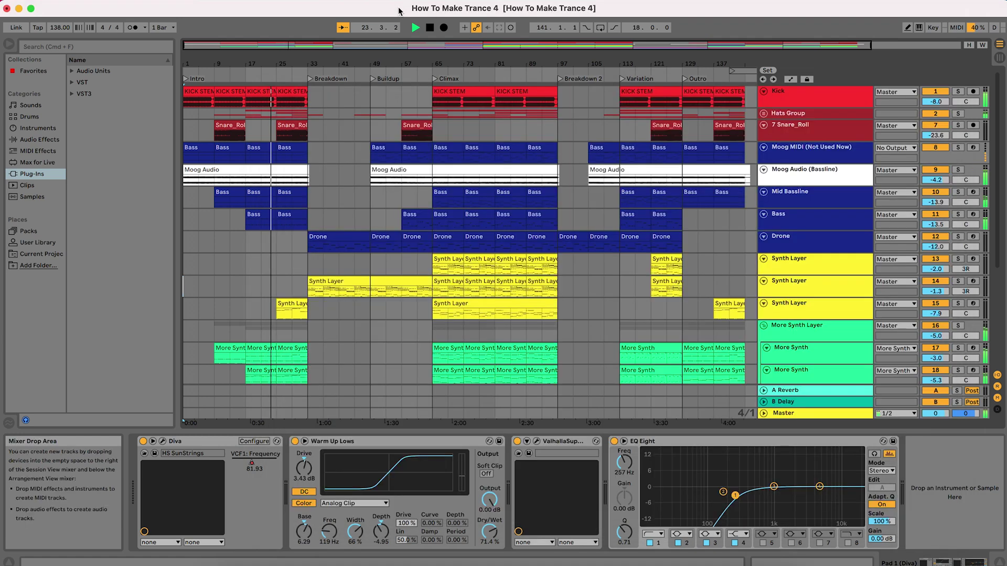
left_click(400, 10)
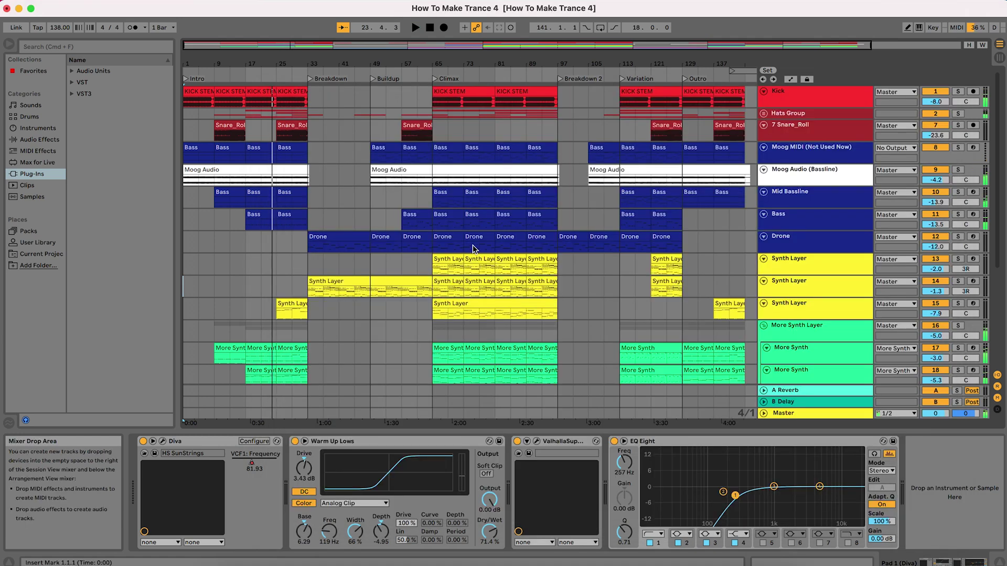
left_click(666, 564)
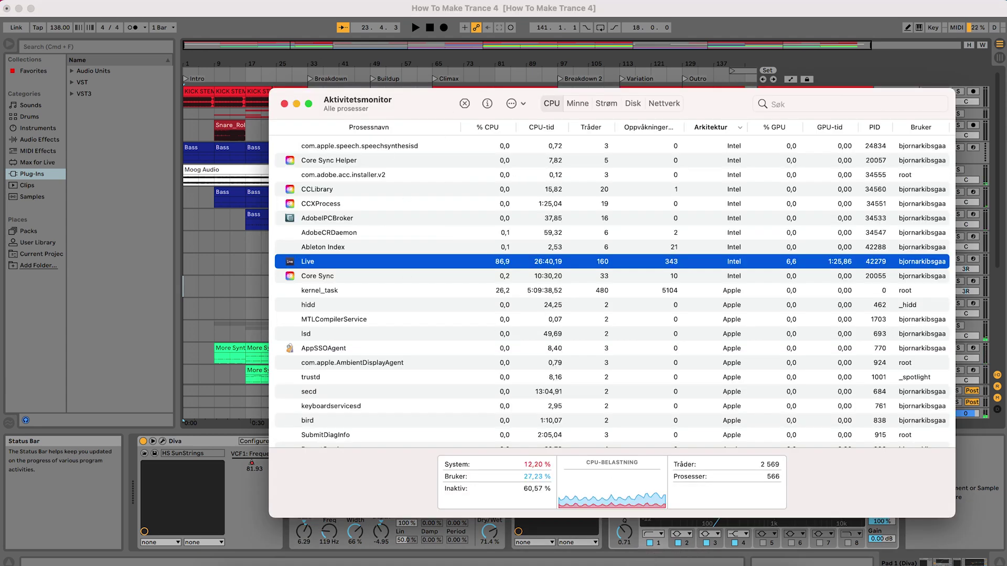
left_click(294, 14)
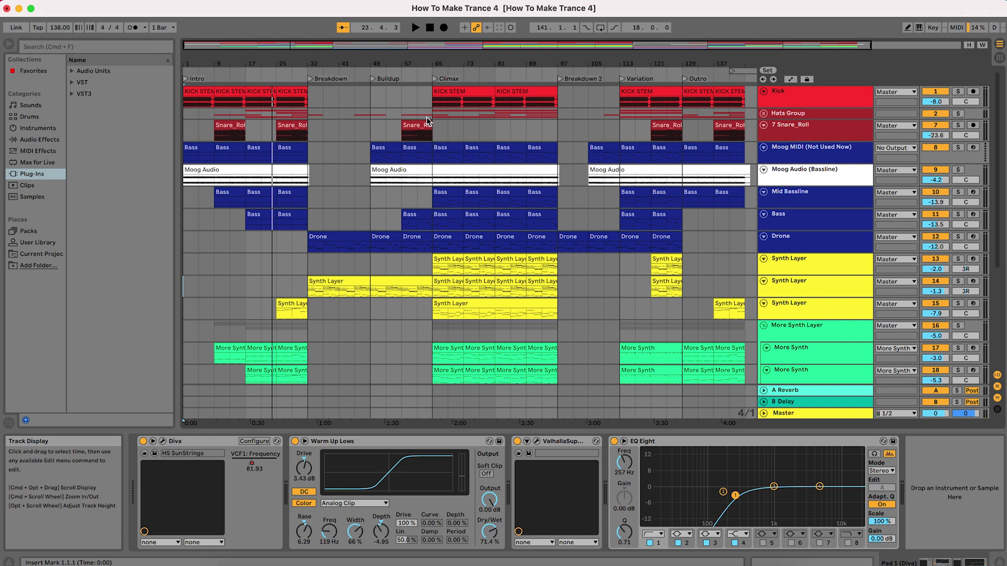
key("space")
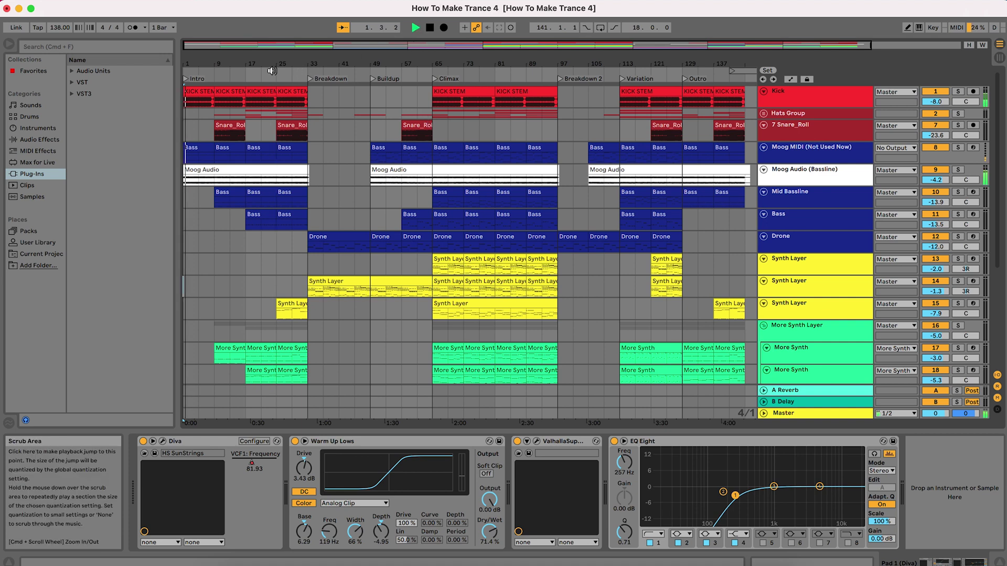
Skip playback to about bar 24, then a few bars further into the Breakdown
left_click(271, 71)
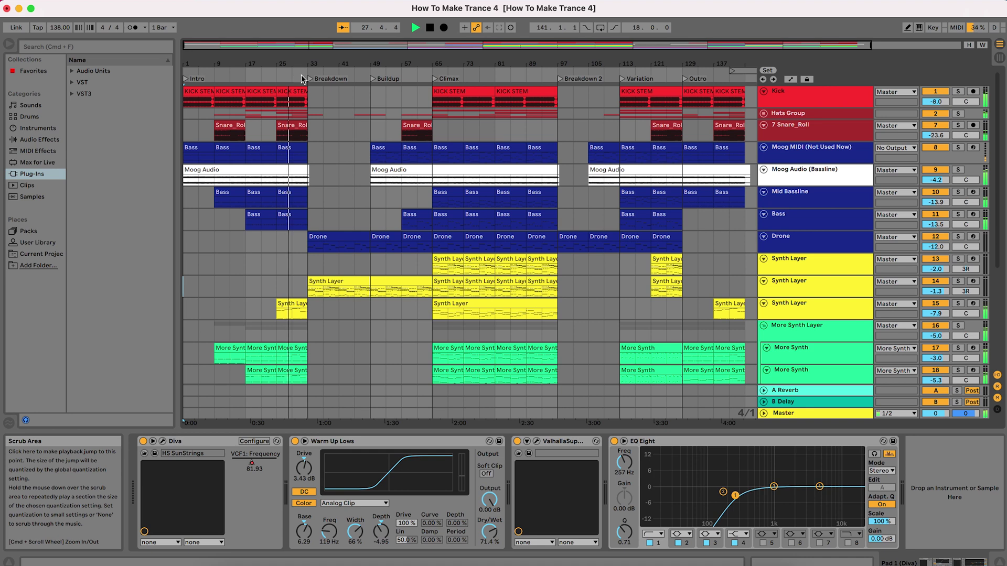
left_click(296, 72)
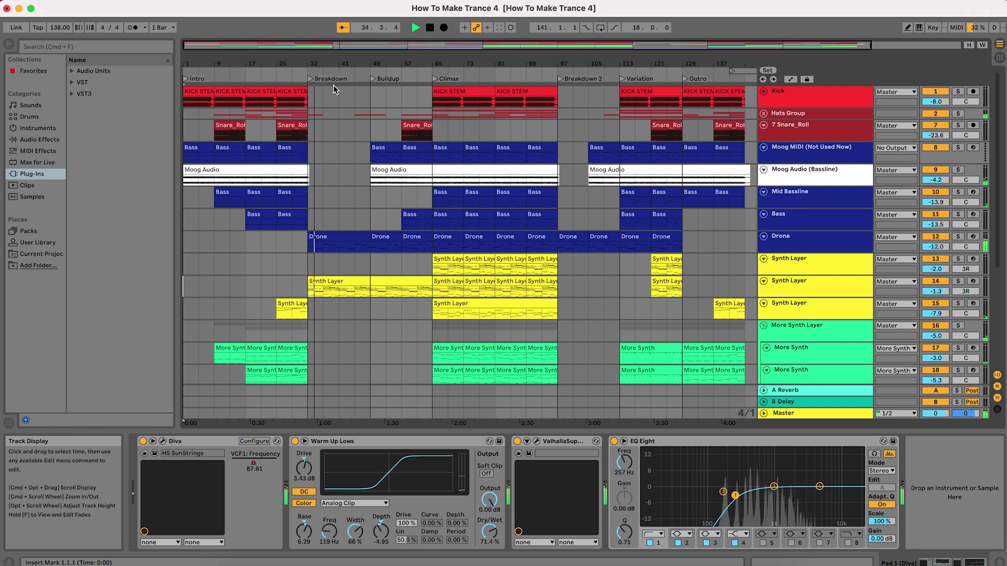
Show the devices of the second Synth Layer, Addon Melody, then Pad 1 (Diva) tracks
scroll(375, 235, "down", 5)
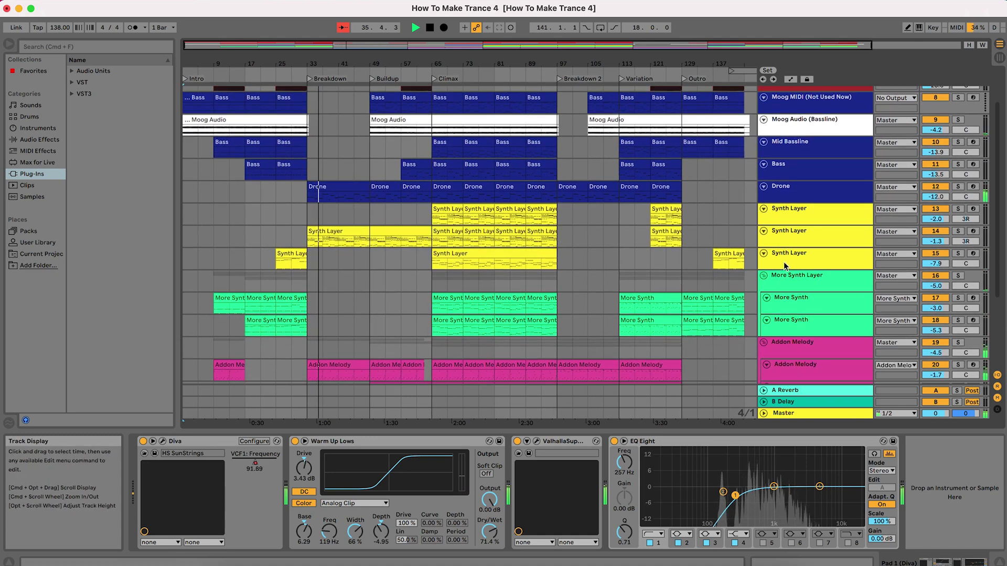
left_click(811, 234)
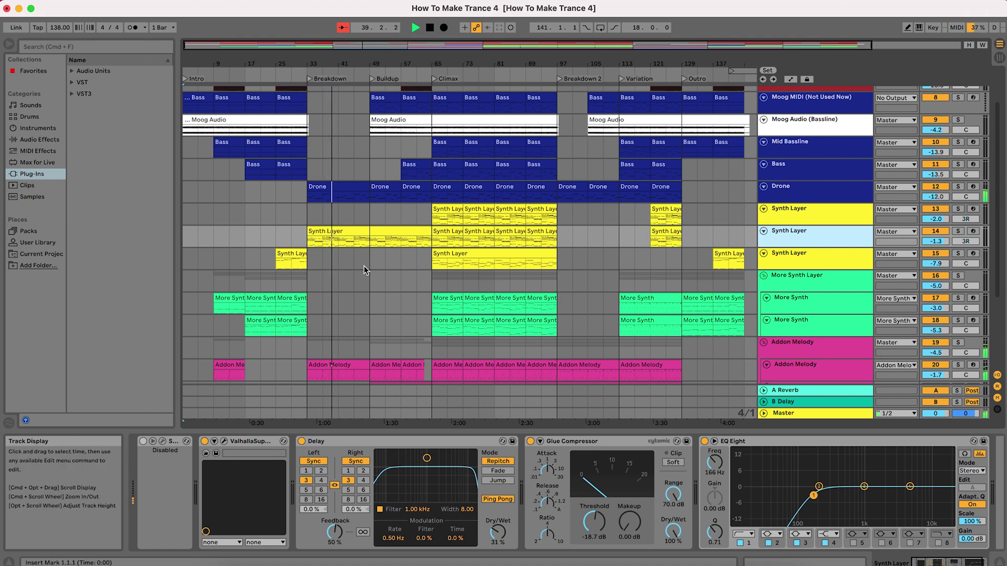
scroll(571, 267, "down", 5)
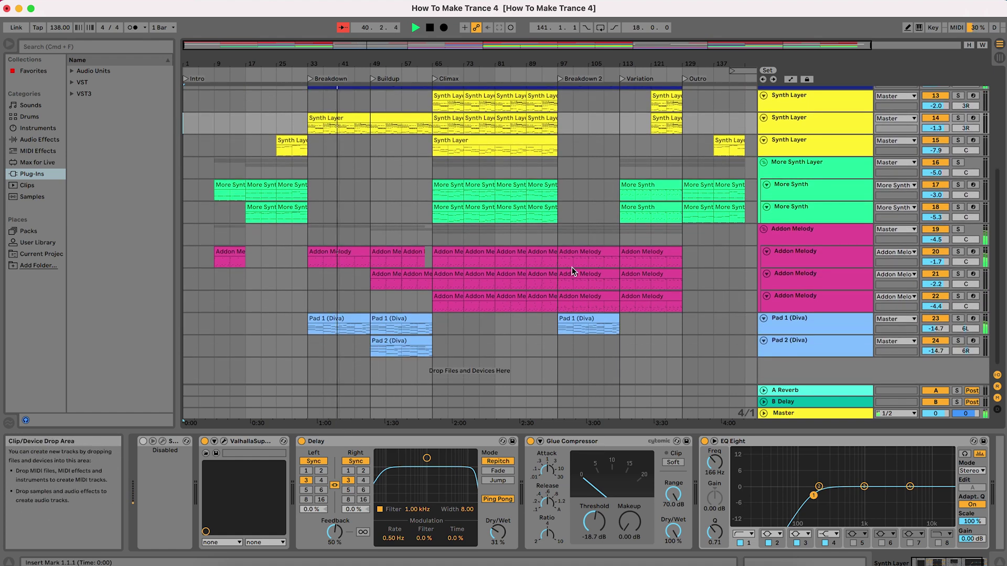
left_click(823, 249)
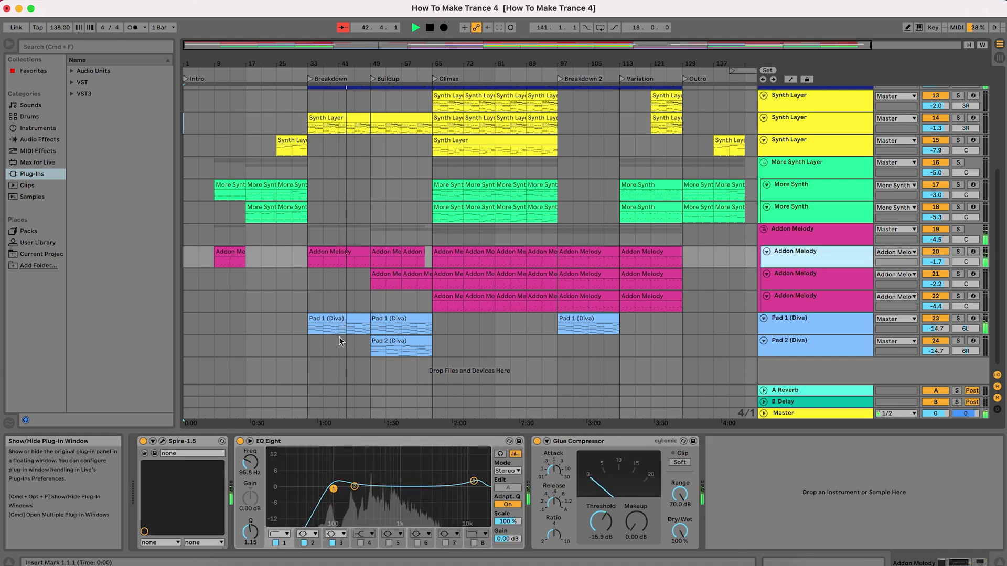
left_click(808, 323)
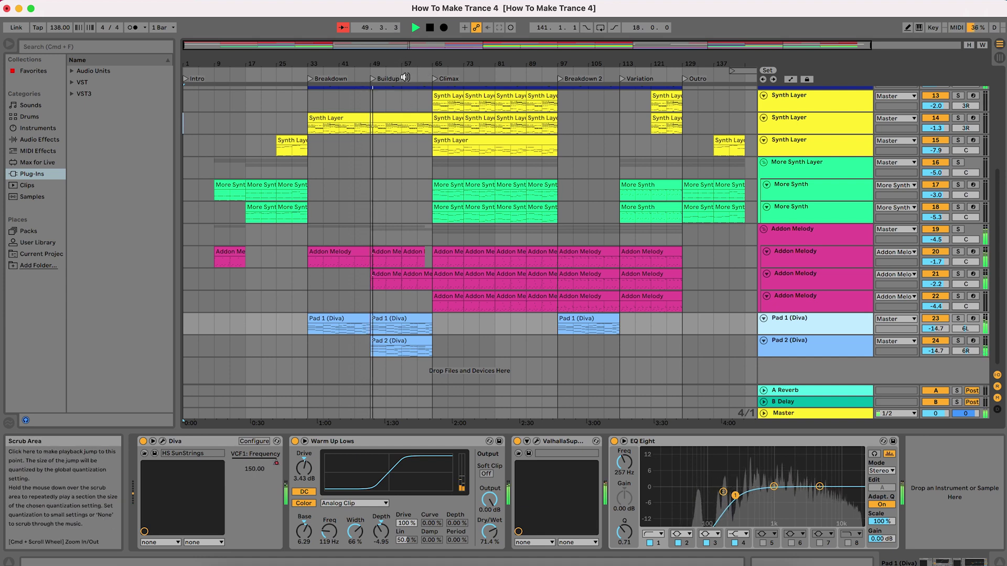
Jump playback to around bar 59 in the Buildup and scroll over the tracks
left_click(412, 74)
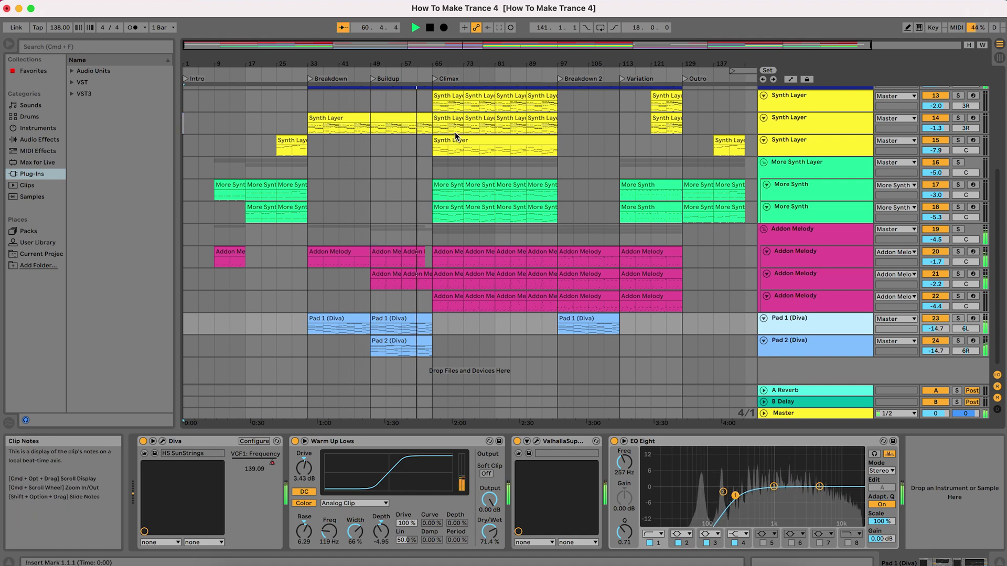
scroll(454, 132, "up", 2)
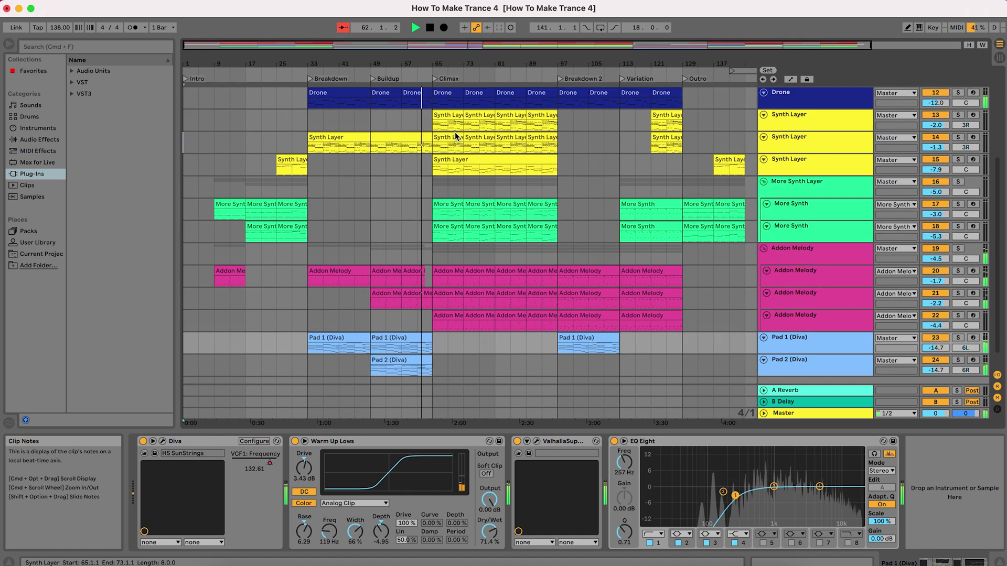
scroll(455, 132, "up", 5)
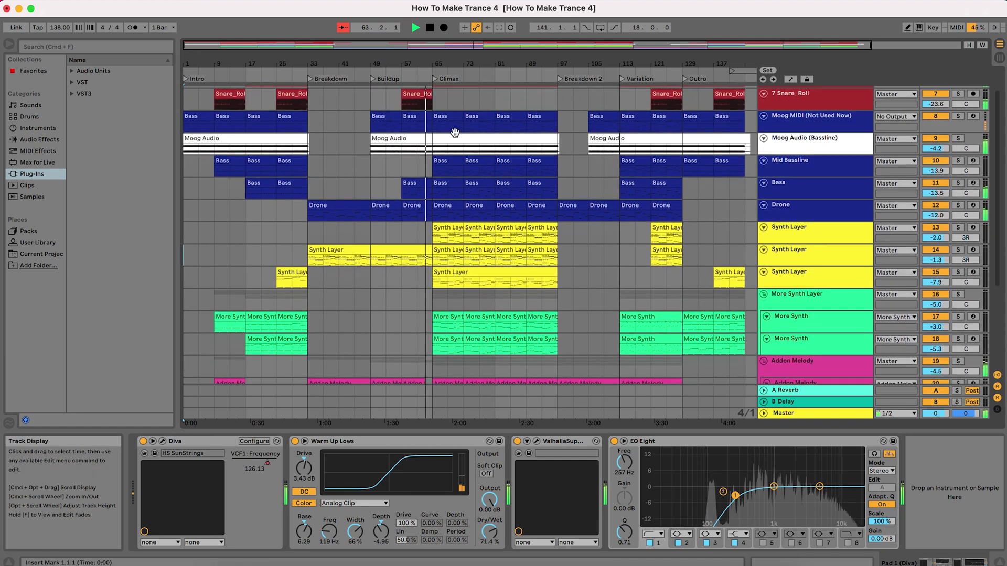
scroll(454, 132, "up", 3)
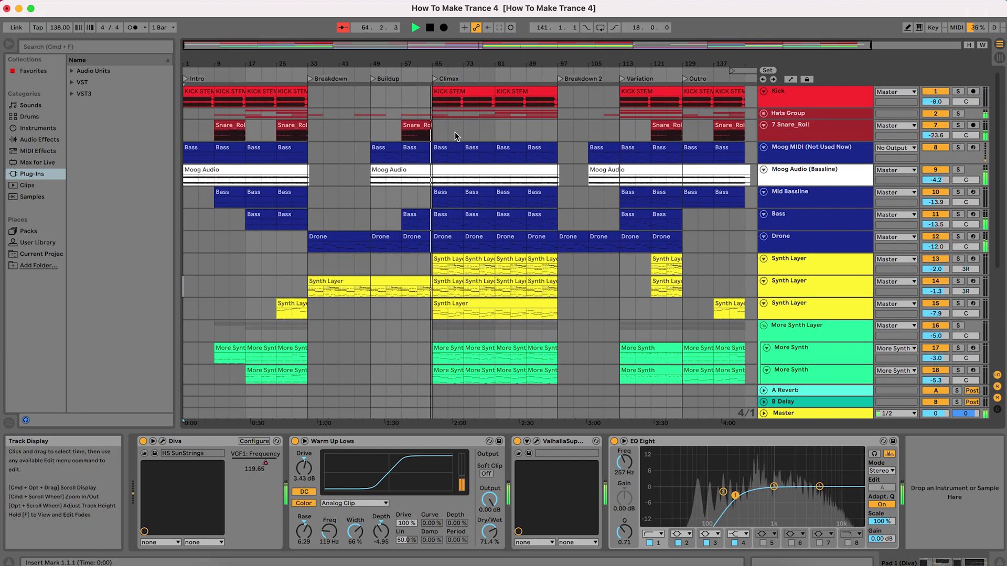
scroll(455, 135, "down", 9)
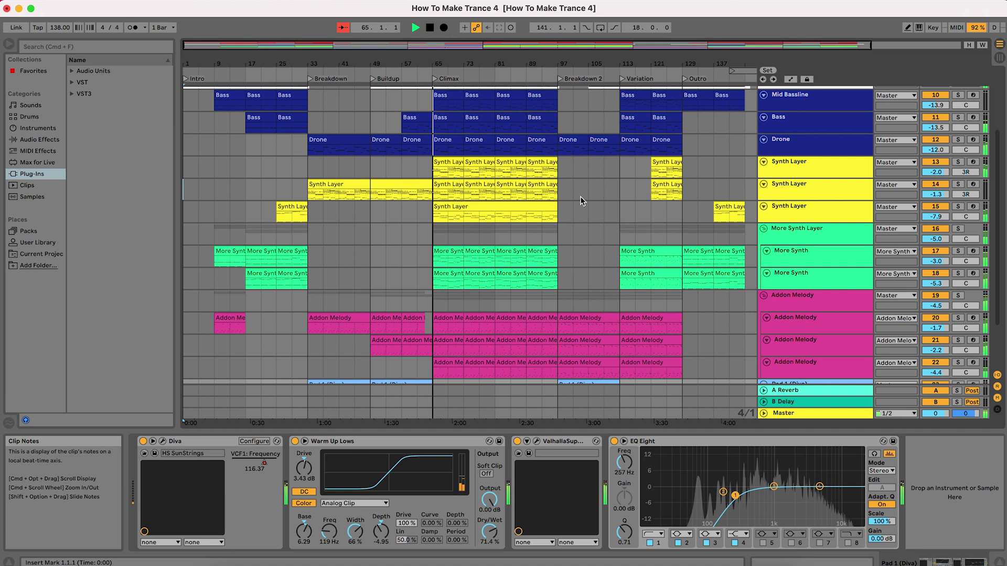
Stop playback and turn down the computer's volume
key("space")
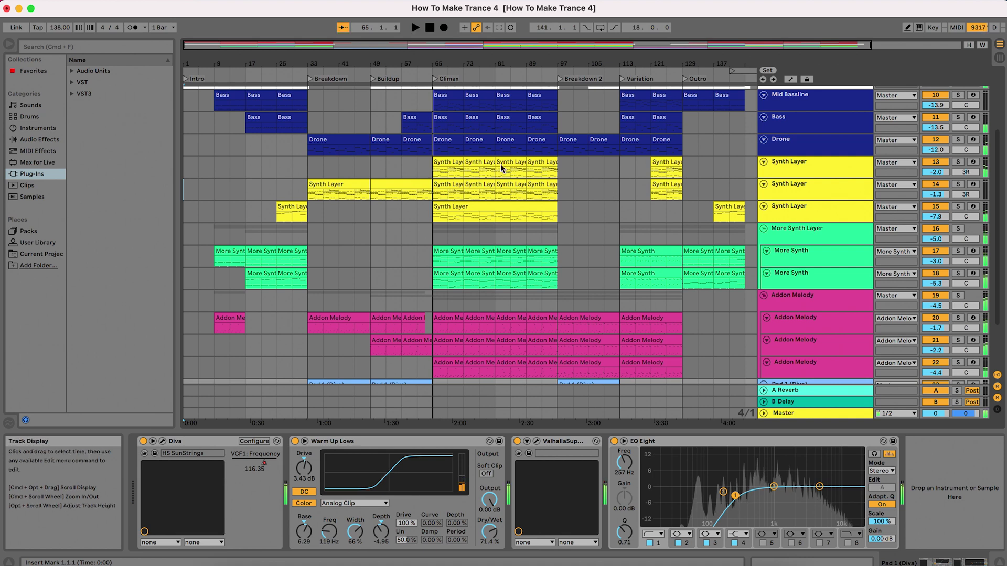
key("XF86AudioLowerVolume")
key("XF86AudioLowerVolume")
key("XF86AudioLowerVolume")
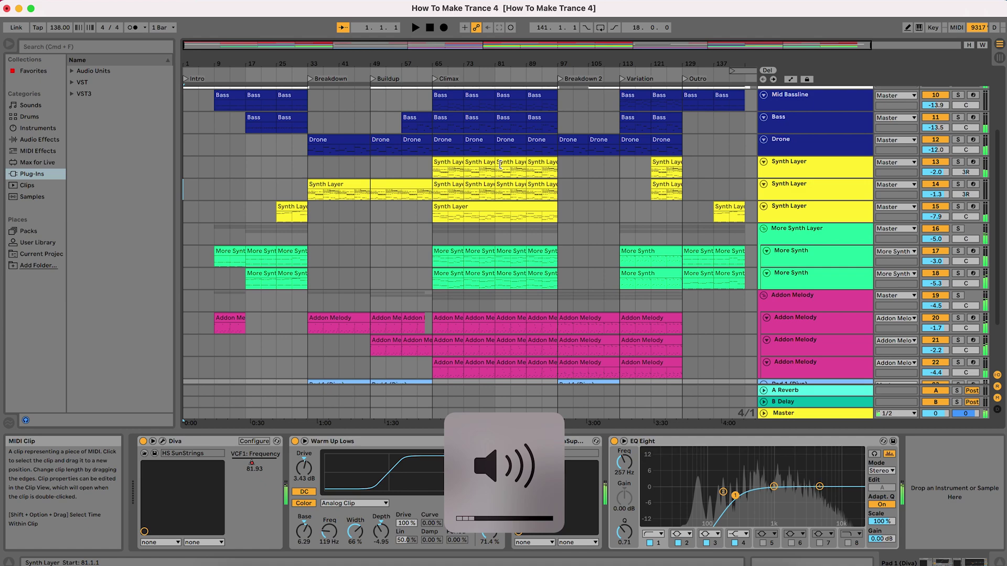
scroll(501, 164, "up", 10)
scroll(766, 144, "down", 5)
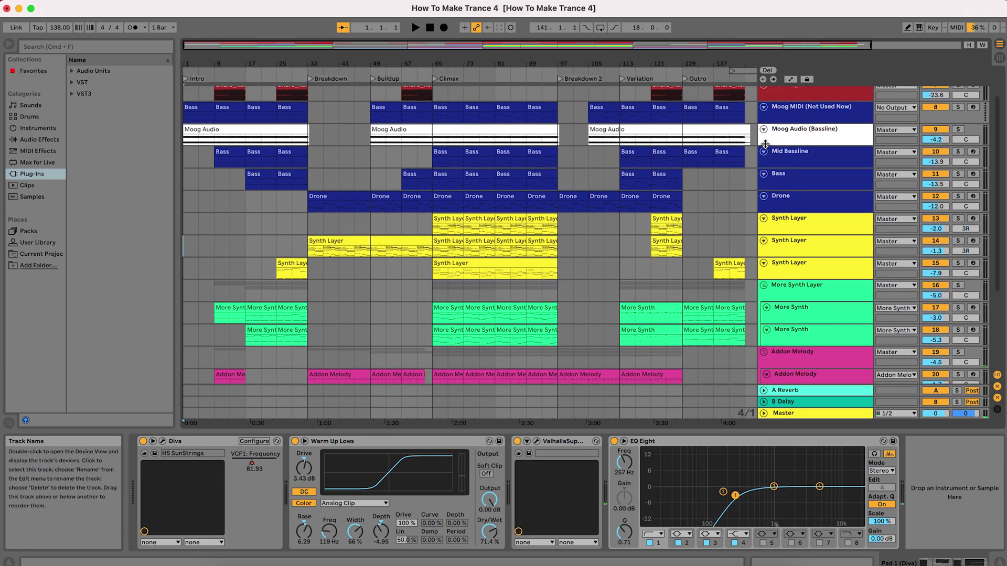
Review device chains from Kick down through Bass, Drone and the Synth Layer tracks
scroll(765, 144, "up", 2)
left_click(824, 99)
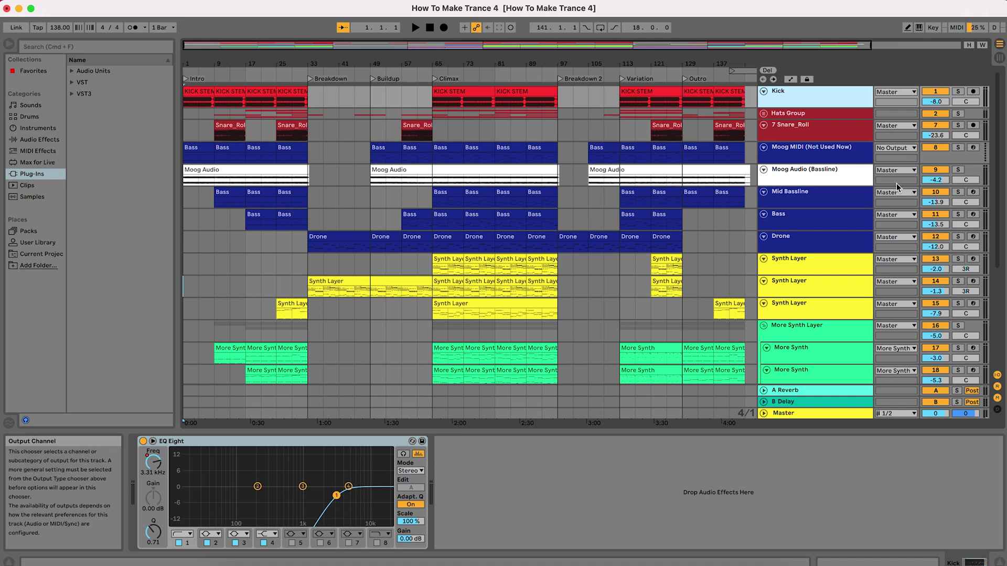
key("Down")
key("Down")
key("Down")
key("Down")
key("Down")
key("Down")
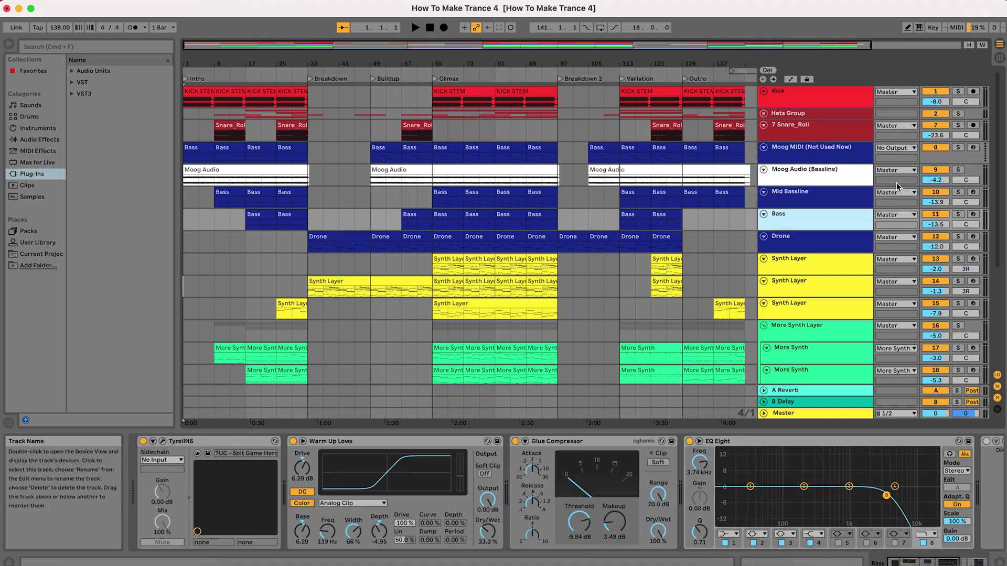
key("Down")
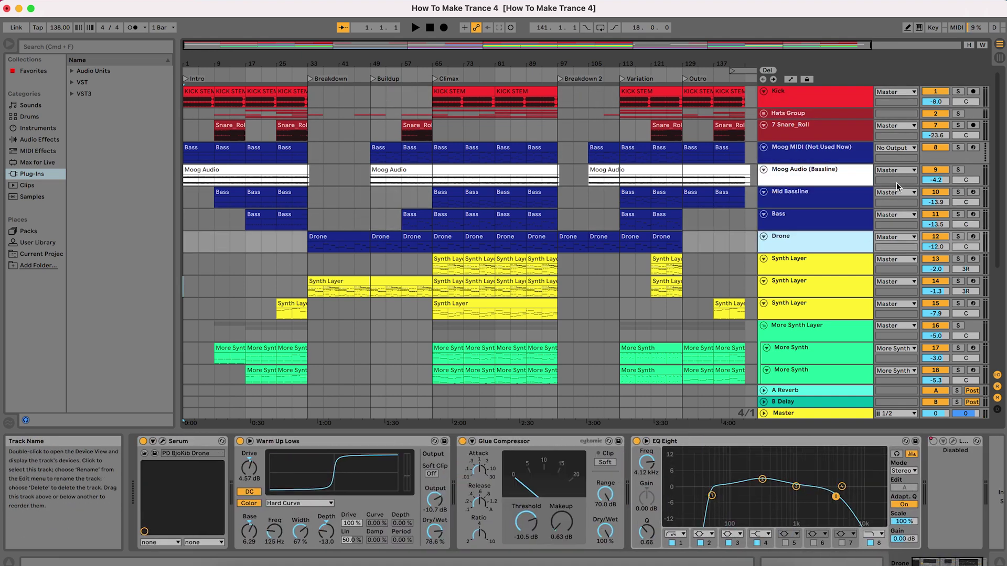
key("Down")
key("Down")
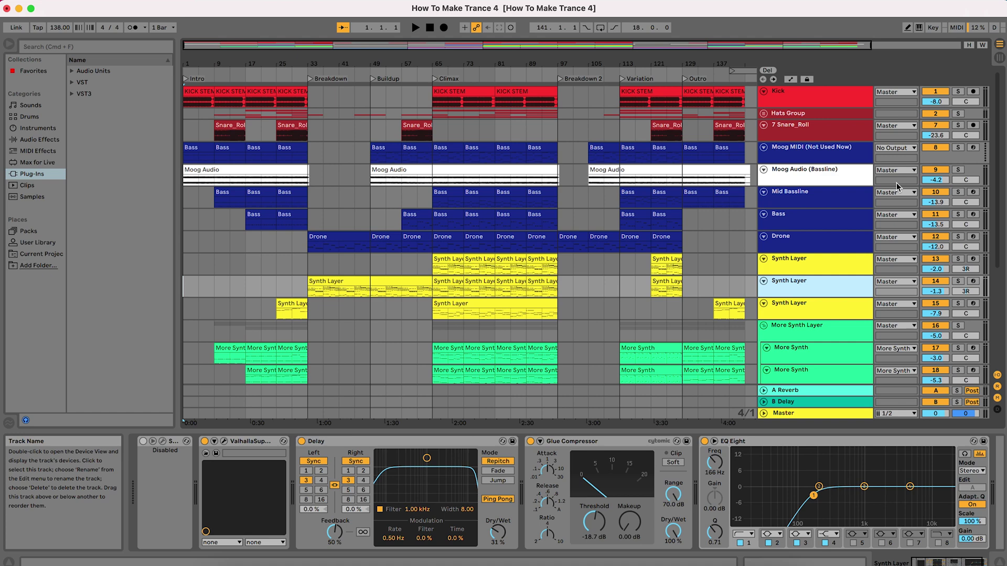
key("Down")
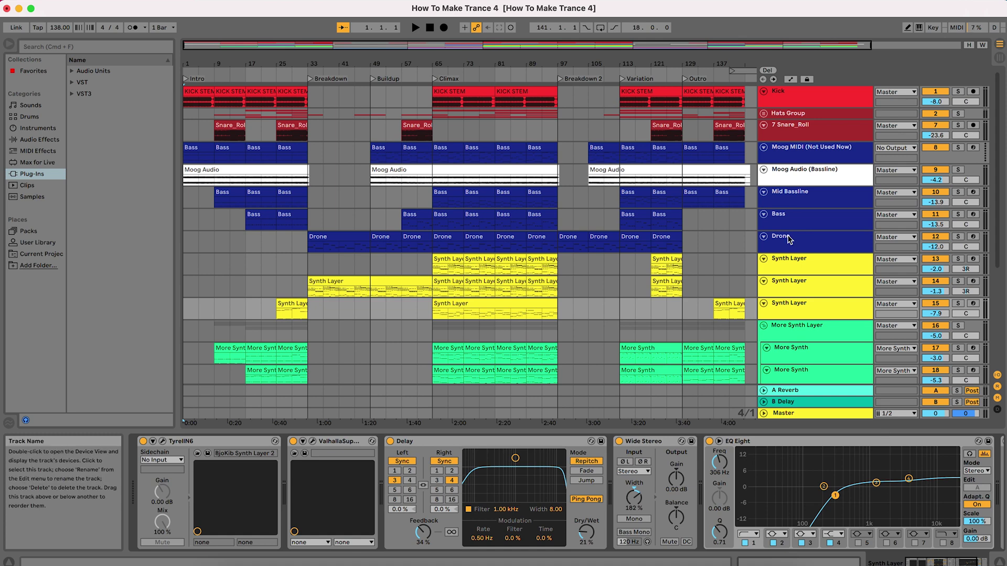
Step from Bass through the lower tracks up to More Synth and open its Diva window
left_click(792, 221)
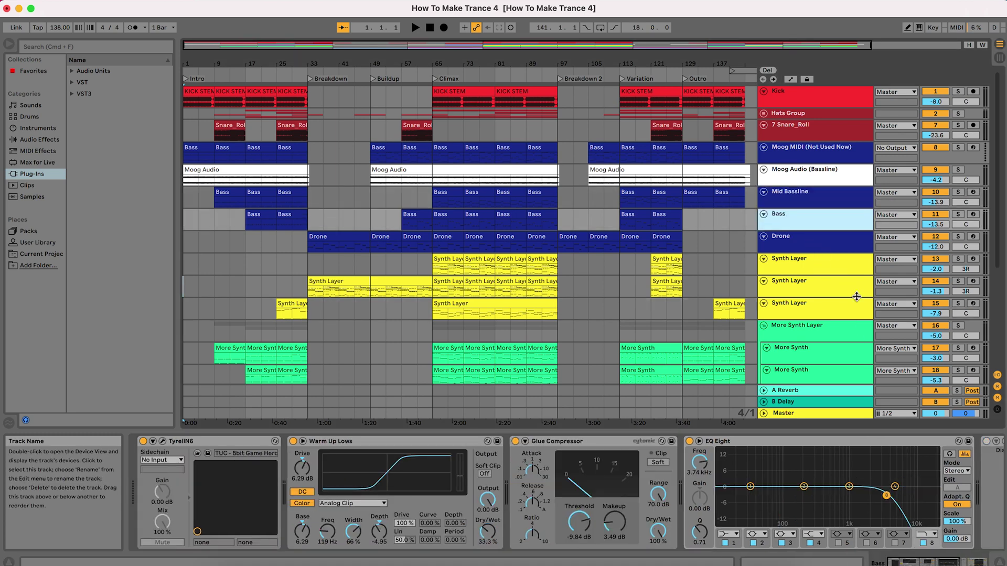
key("Down")
key("Down")
key("Down")
key("Down")
key("Down")
key("Down")
key("Down")
key("Down")
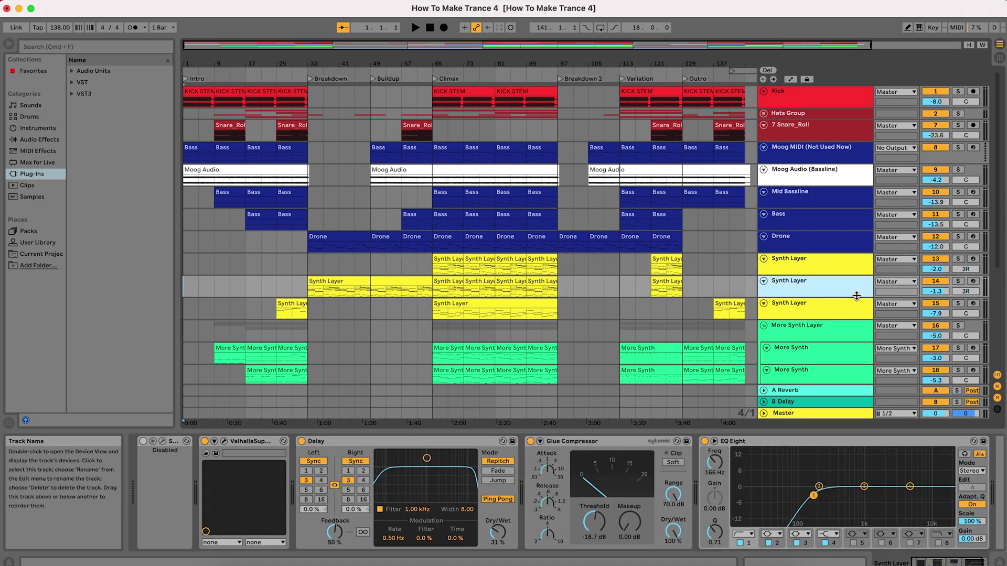
key("Right")
key("Down")
key("Down")
key("Down")
key("Down")
key("Down")
key("Down")
key("Down")
key("Down")
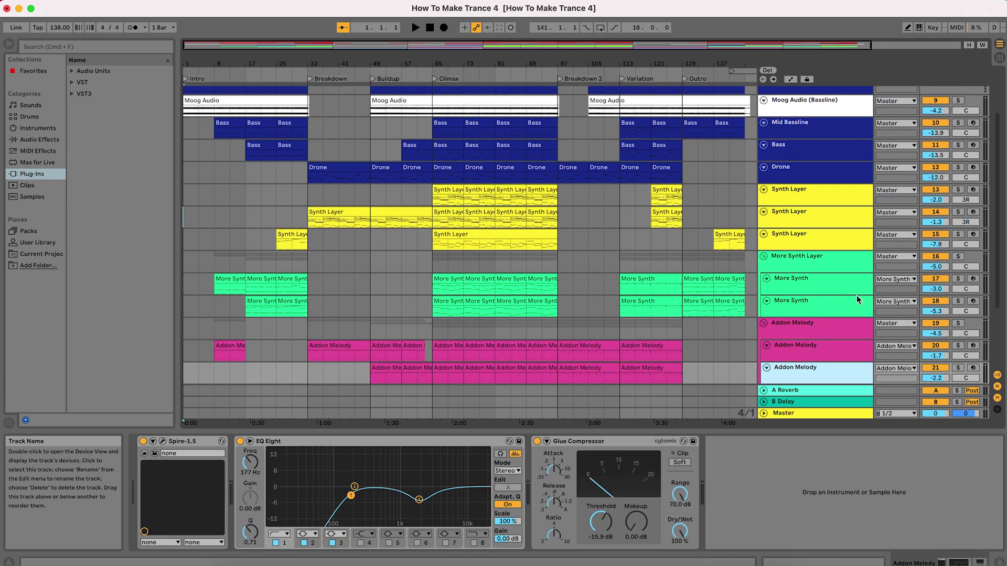
key("Up")
key("Up")
key("Up")
key("Up")
key("Up")
key("Up")
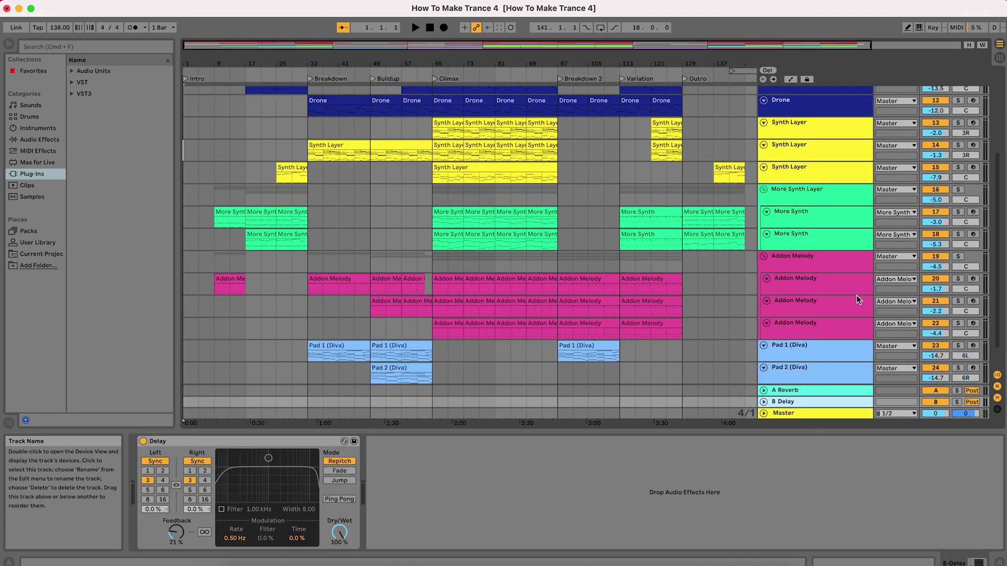
key("Up")
key("Up")
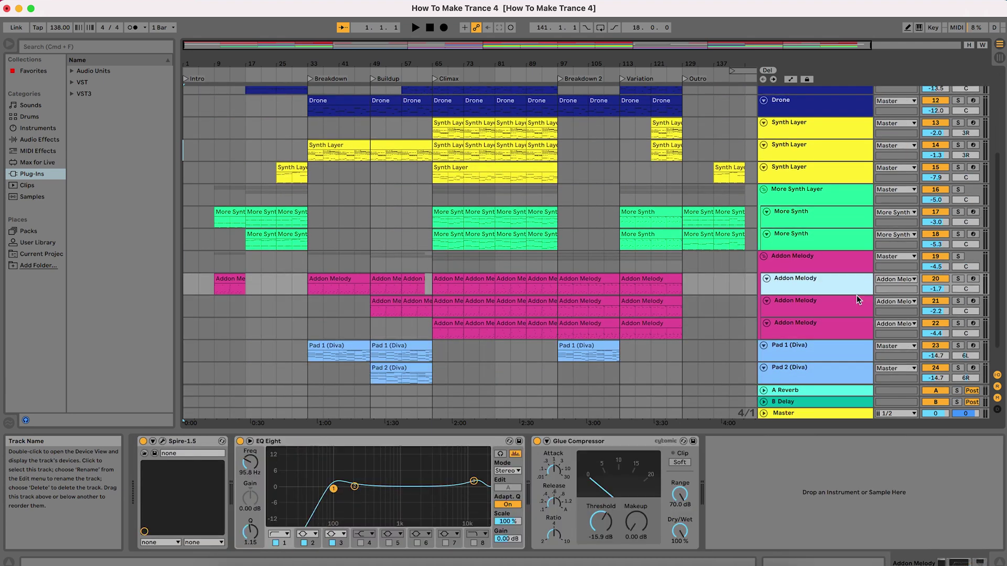
key("Up")
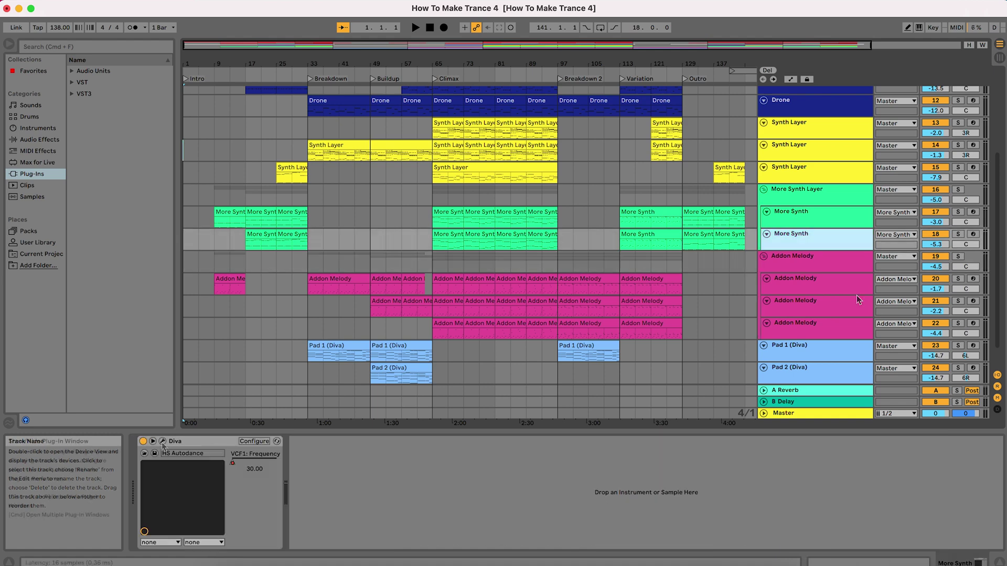
left_click(154, 441)
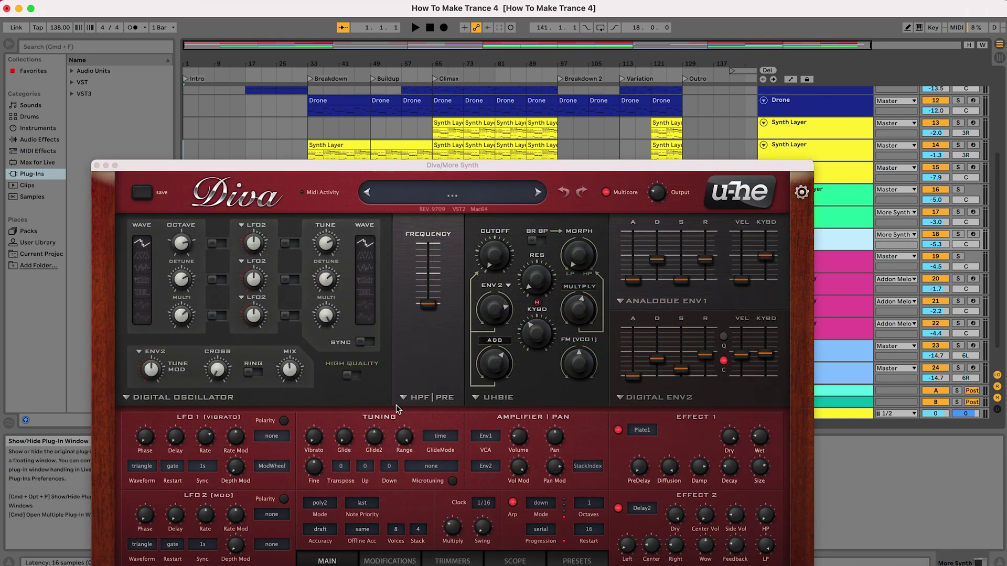
View Diva's Accuracy options, keeping Draft, close the plug-in and reopen the Audio preferences
left_click(324, 530)
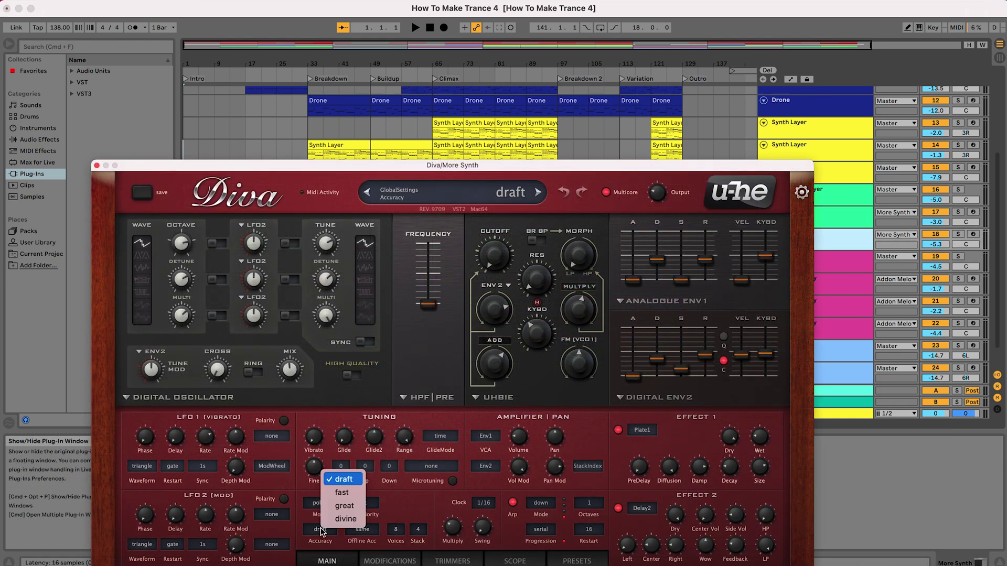
left_click(97, 167)
left_click(97, 168)
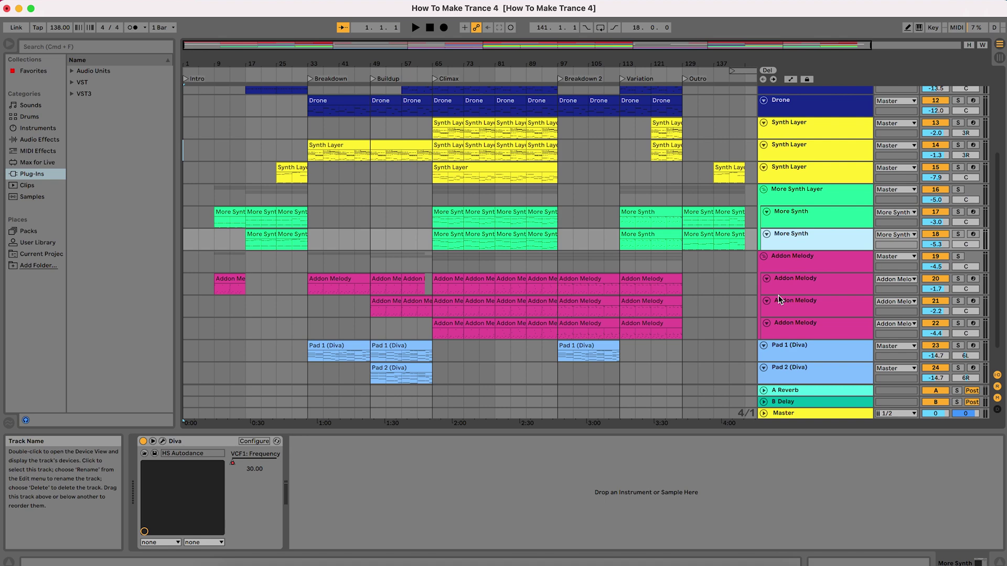
key("super+comma")
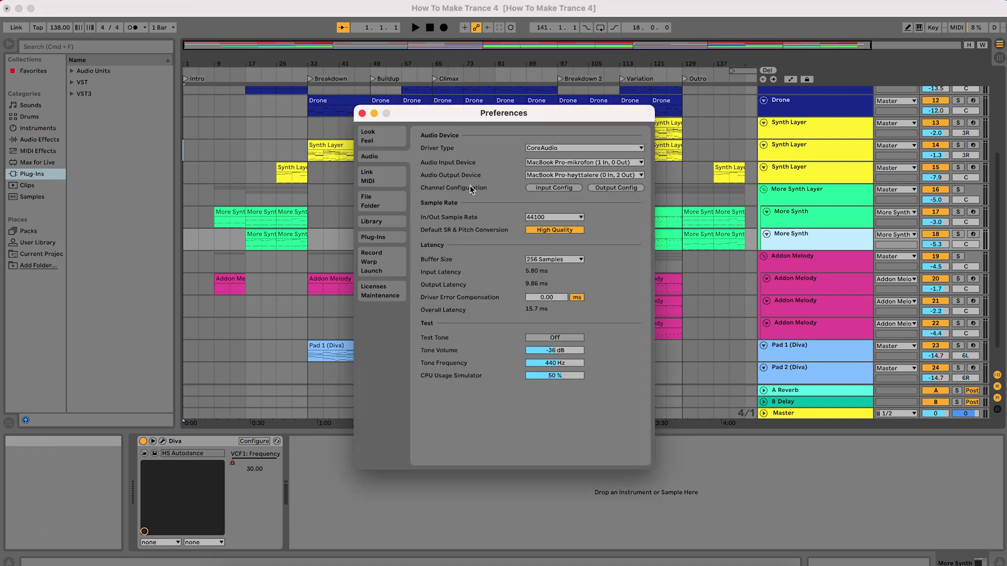
Set the buffer size to 2048 samples and close Preferences
left_click(564, 263)
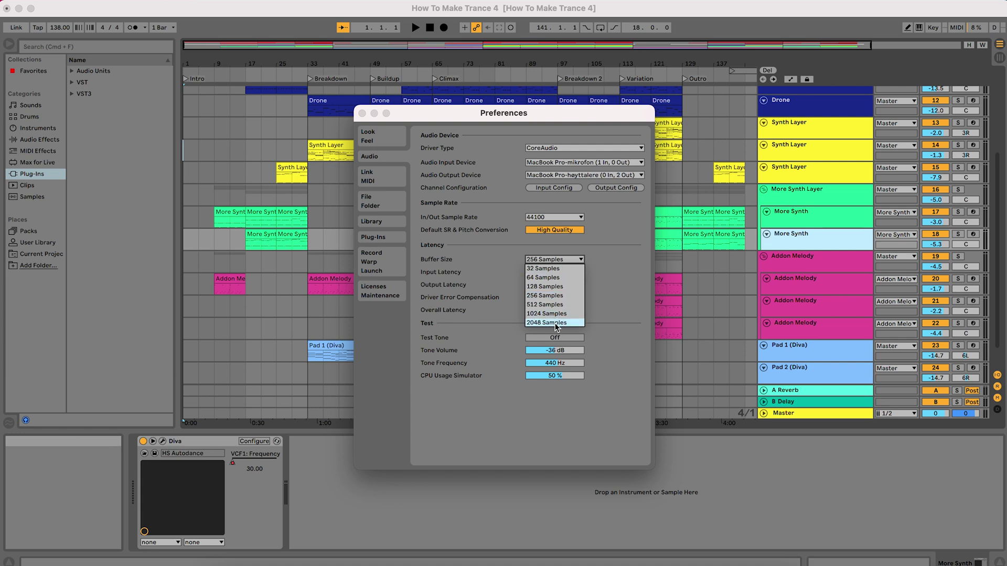
left_click(557, 323)
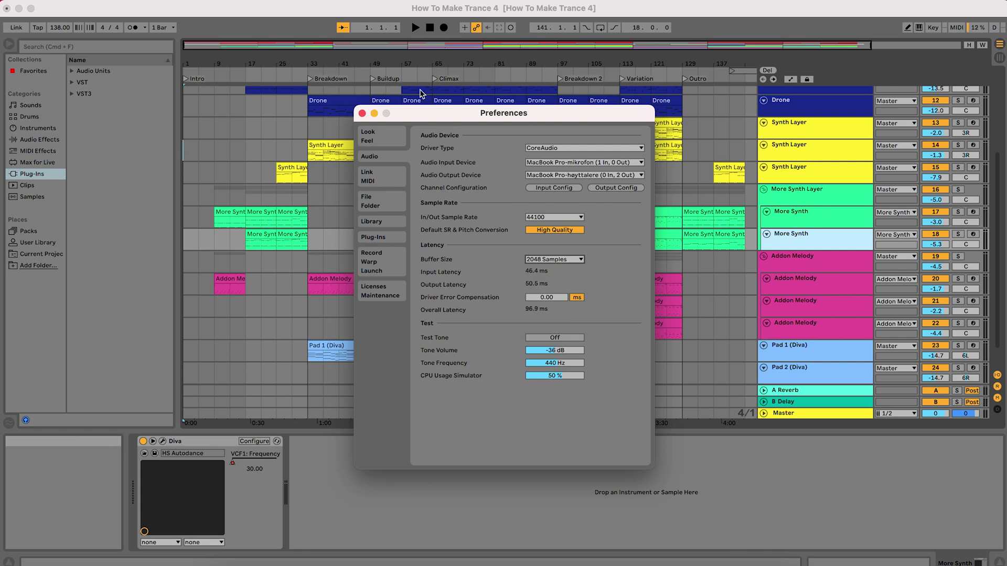
left_click(362, 113)
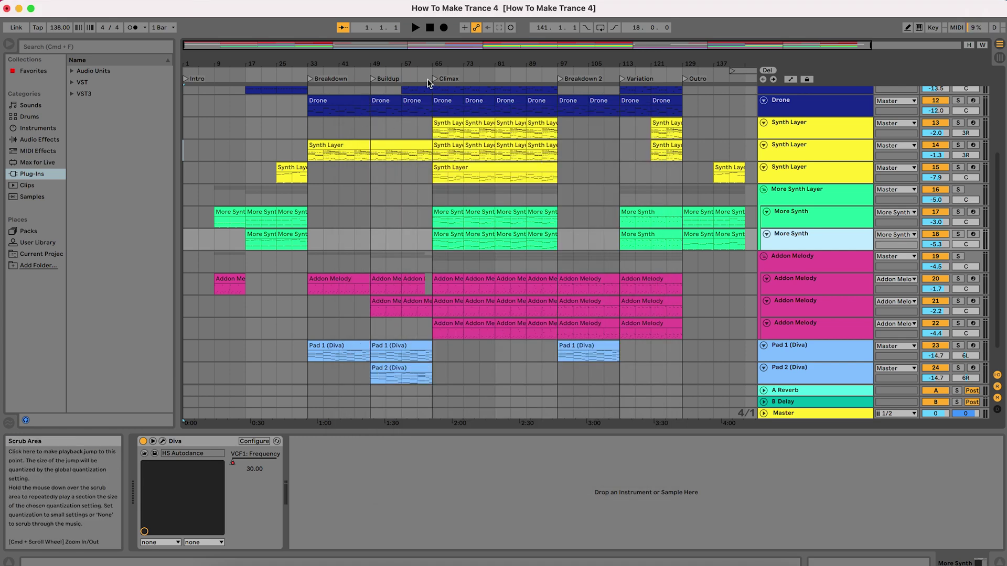
Start playback at bar 63 in the Climax and scroll around the arrangement while it plays
left_click(424, 74)
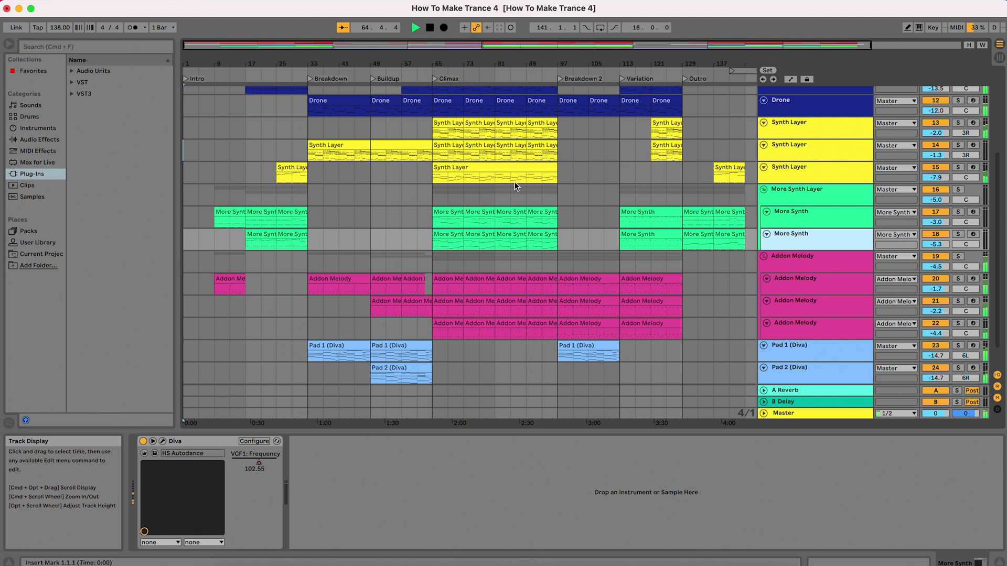
scroll(516, 187, "down", 2)
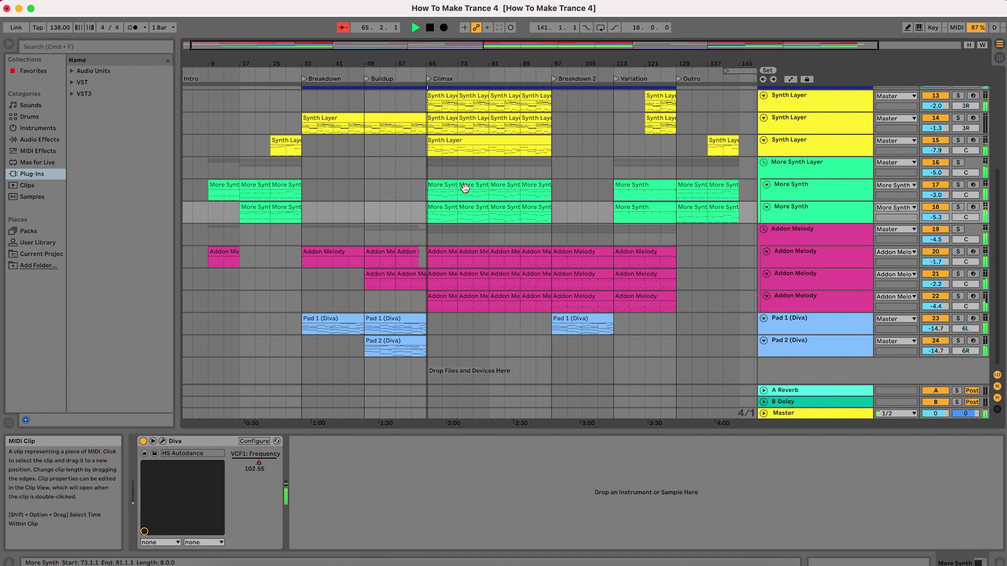
scroll(465, 188, "right", 5)
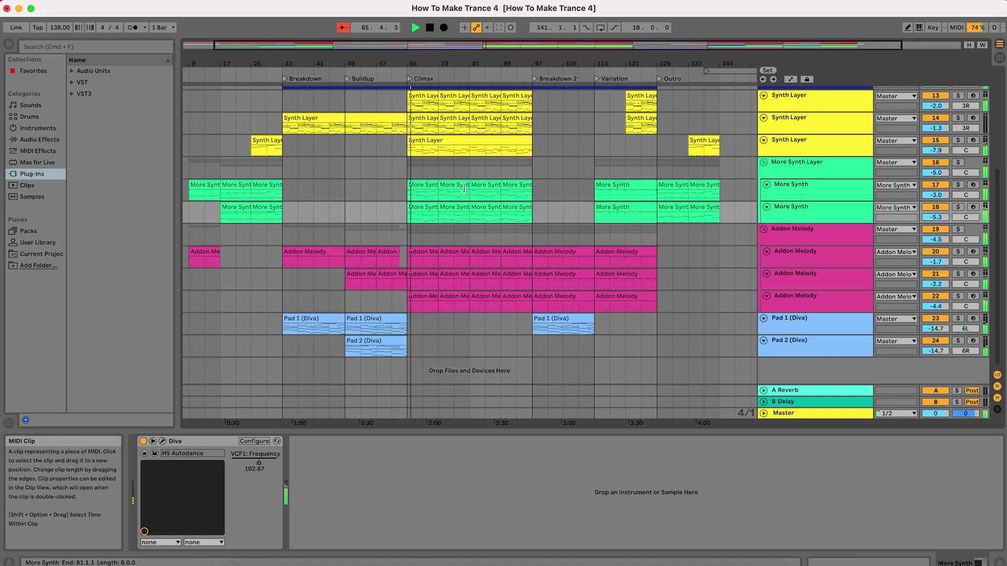
scroll(463, 188, "right", 4)
scroll(464, 188, "up", 2)
scroll(465, 188, "left", 10)
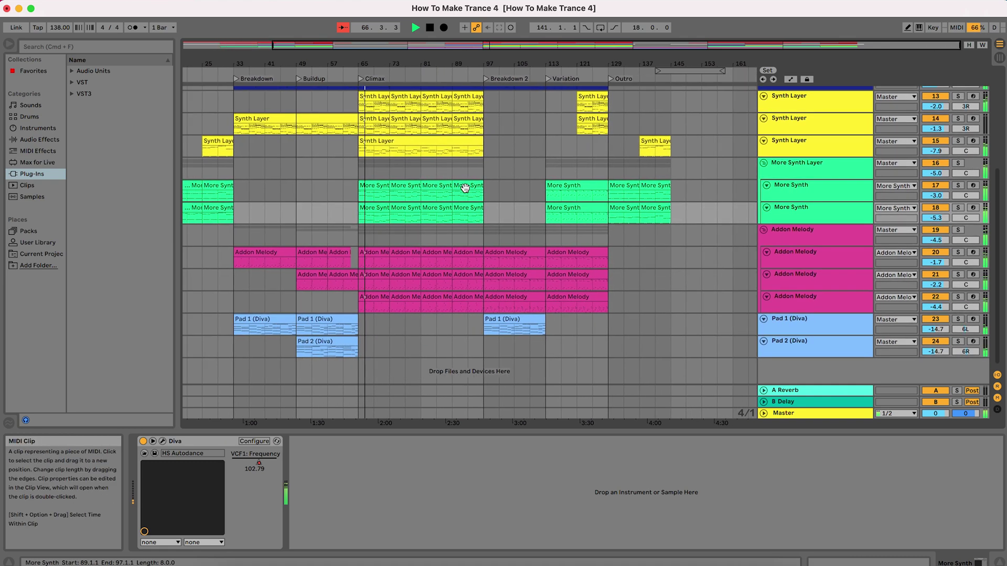
scroll(464, 187, "up", 8)
scroll(465, 186, "up", 8)
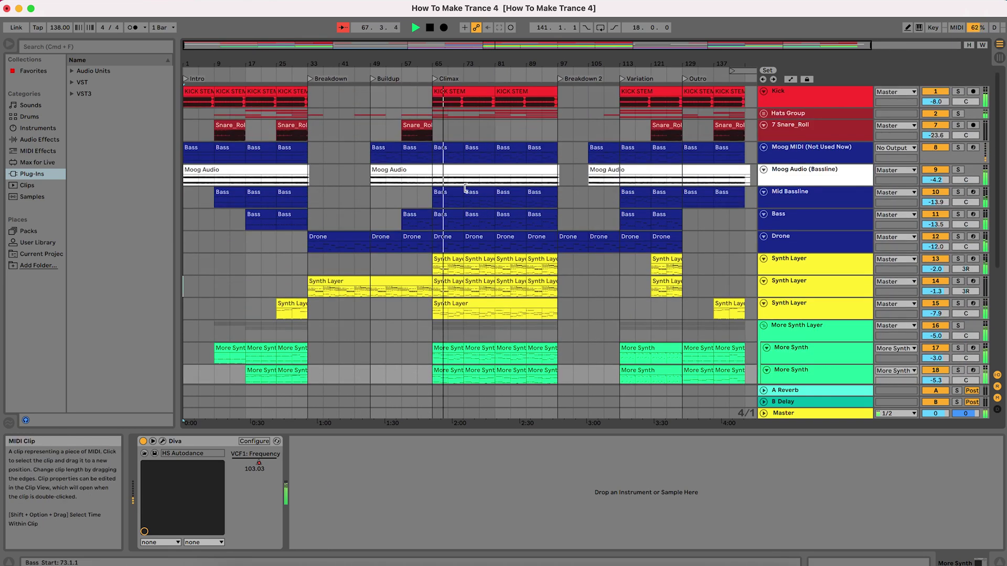
scroll(465, 189, "down", 6)
scroll(466, 191, "right", 6)
scroll(464, 187, "left", 6)
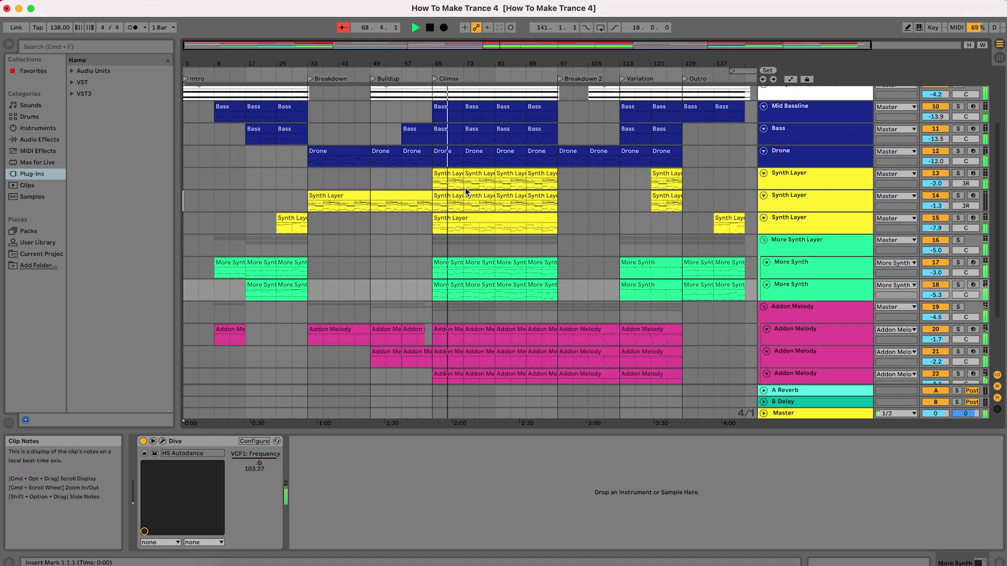
scroll(465, 187, "up", 6)
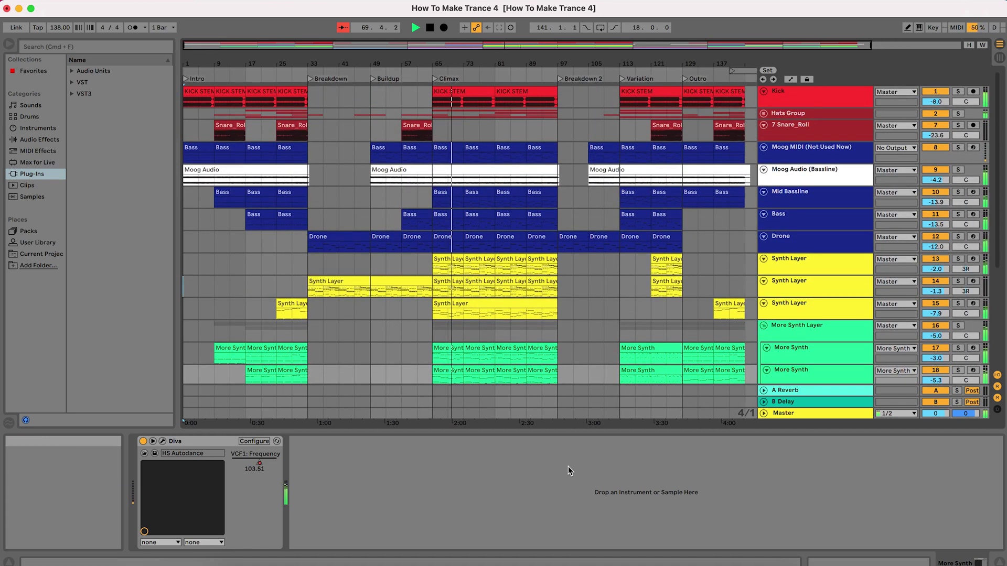
Check Live's CPU in Activity Monitor, stop playback, then replay from bar 111 and jump to bar 127
left_click(667, 564)
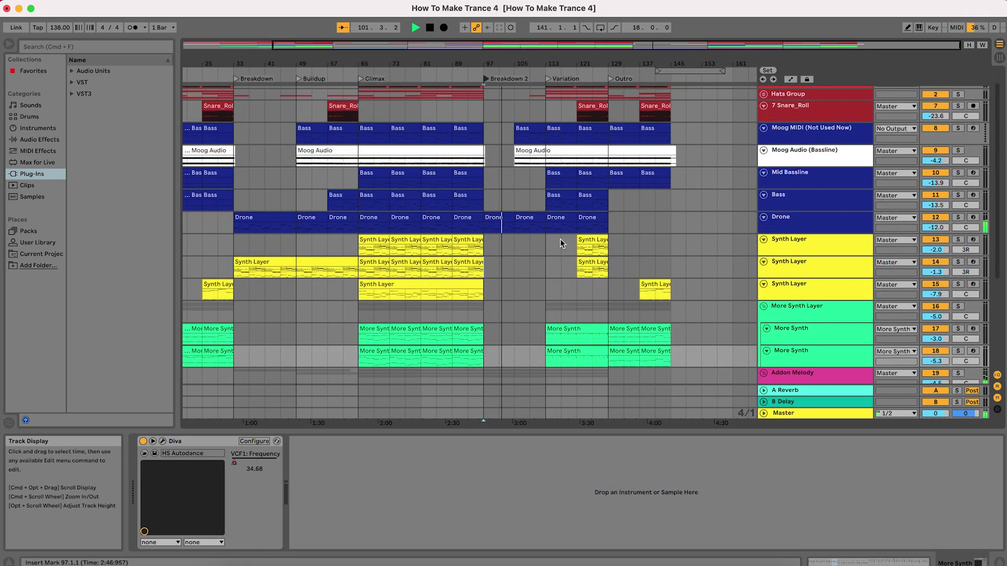
key("space")
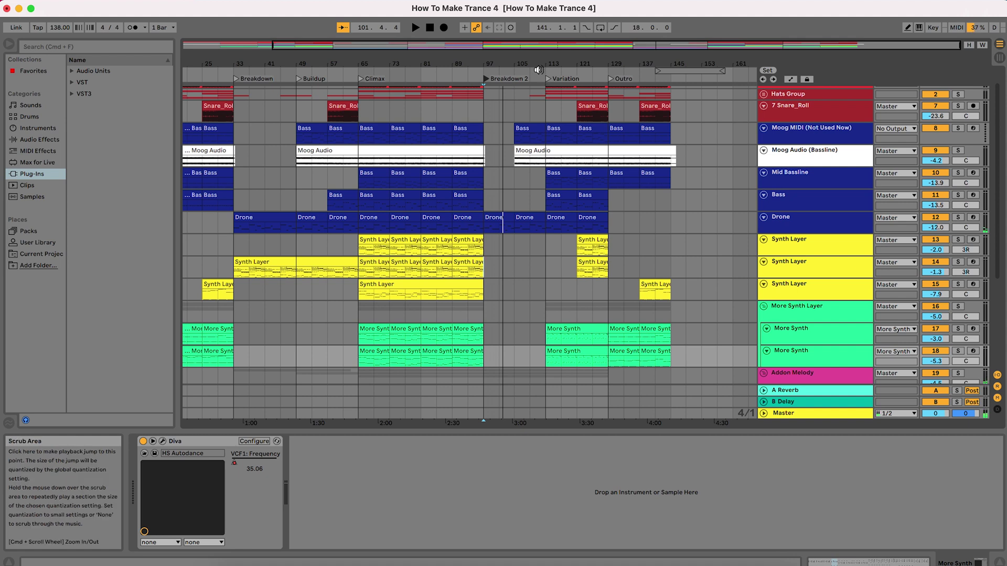
left_click(541, 72)
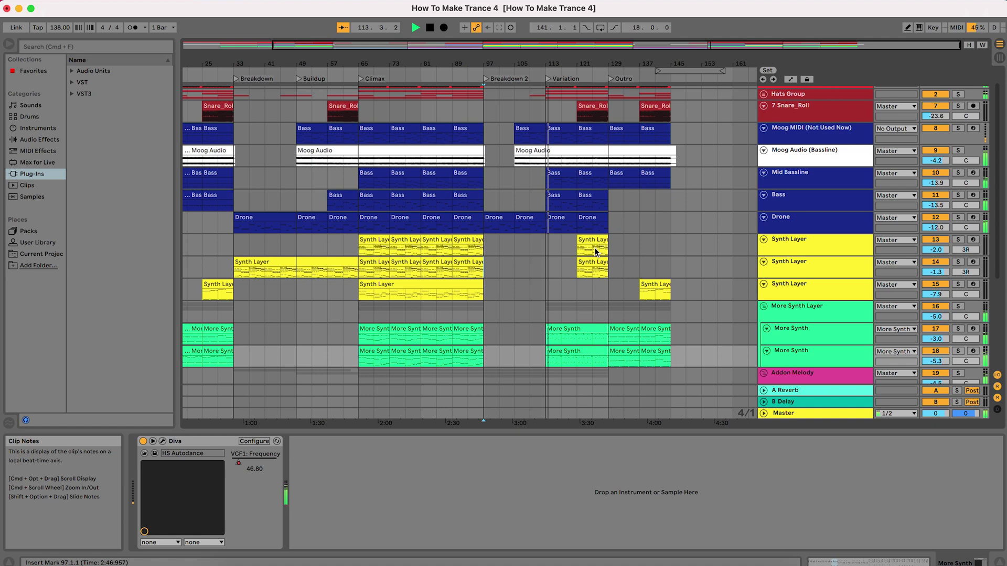
scroll(594, 248, "up", 2)
scroll(594, 249, "down", 4)
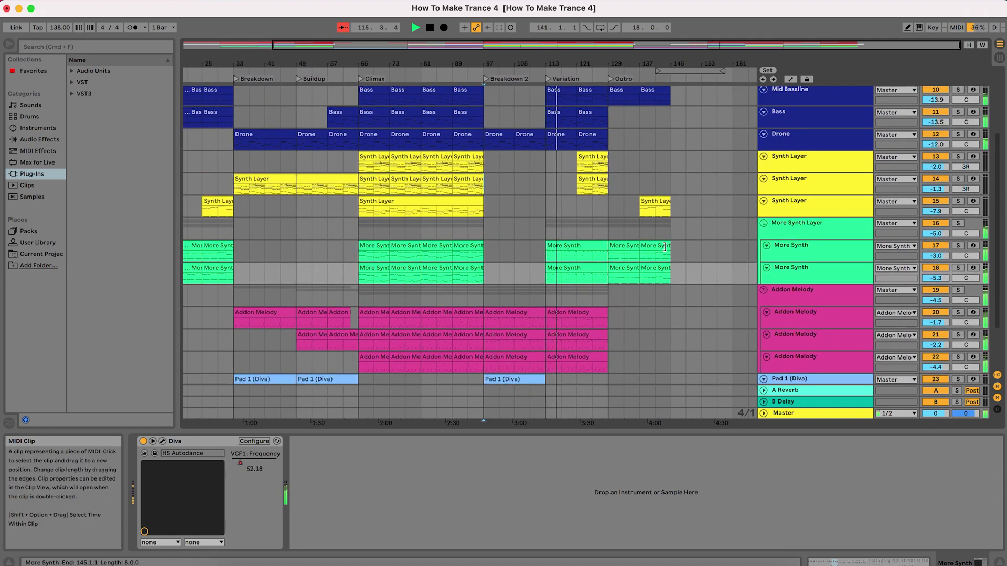
scroll(664, 186, "down", 3)
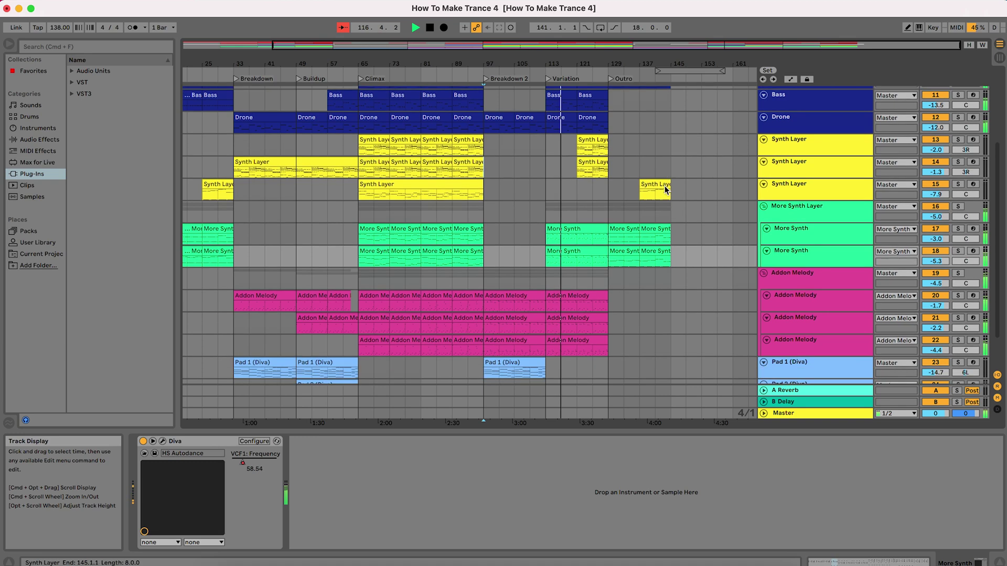
scroll(664, 187, "up", 8)
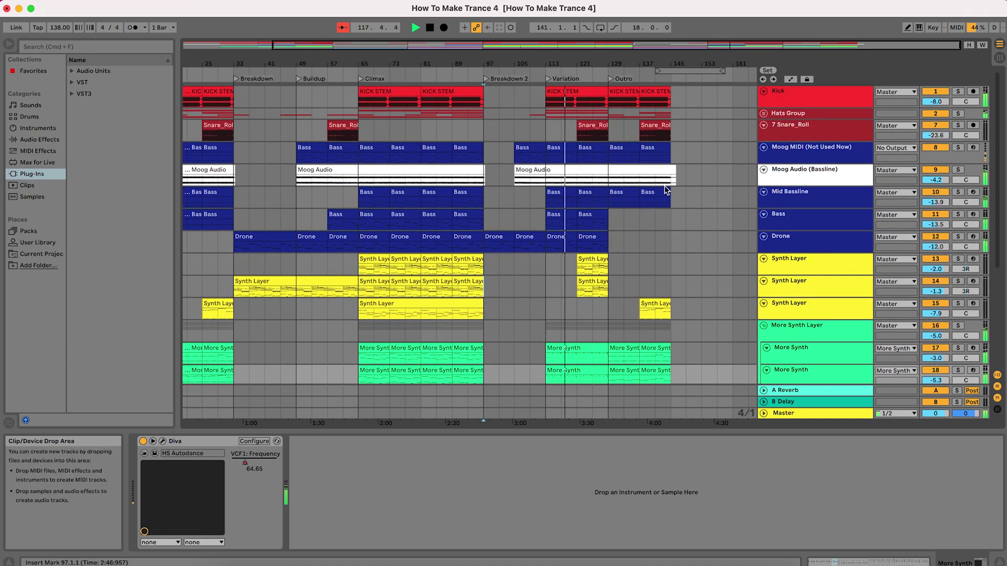
left_click(602, 73)
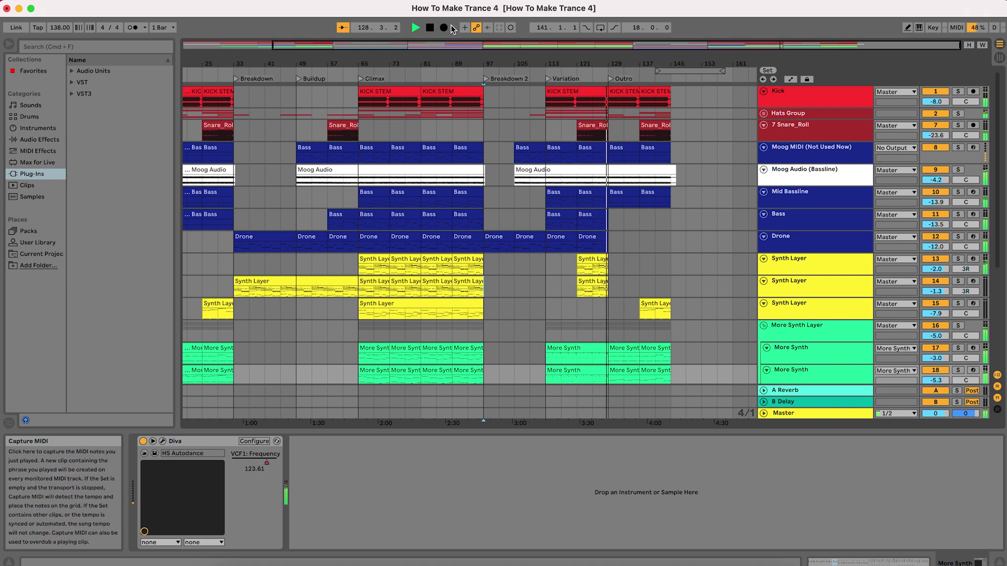